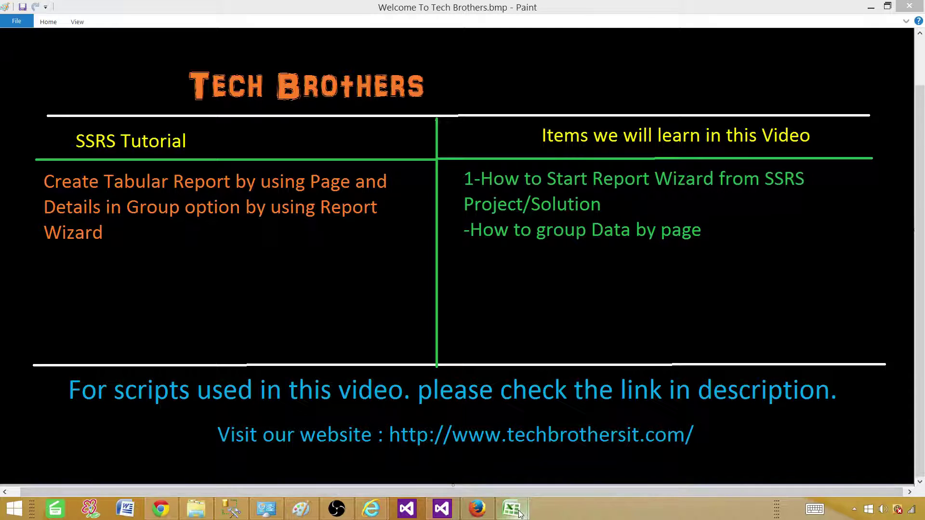
Page the Report1 preview past Europe to page 3 of 3, North America.
{"action": "left_click", "coordinate": [442, 509]}
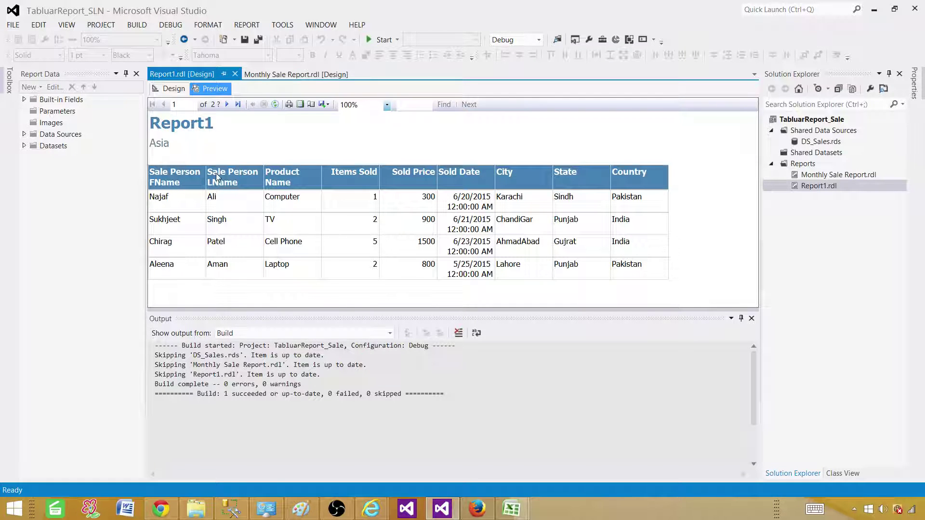
{"action": "left_click", "coordinate": [227, 105]}
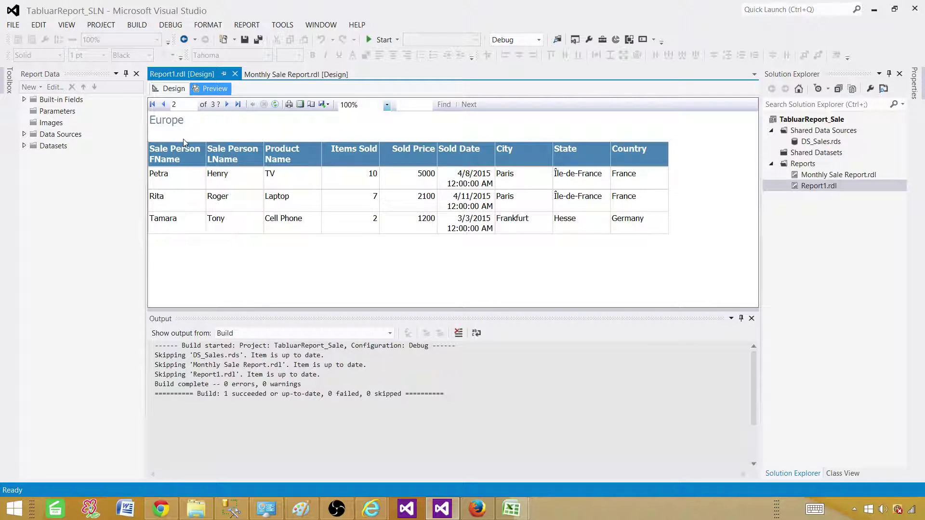
{"action": "left_click", "coordinate": [227, 104]}
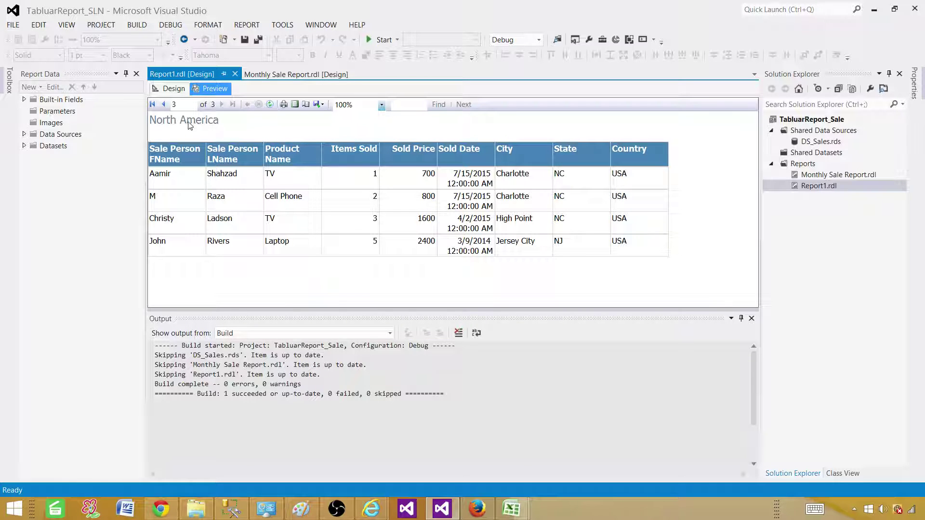
Review the dbo.TotalSale results in SSMS, selecting the Region values and the North America rows.
{"action": "left_click", "coordinate": [232, 508]}
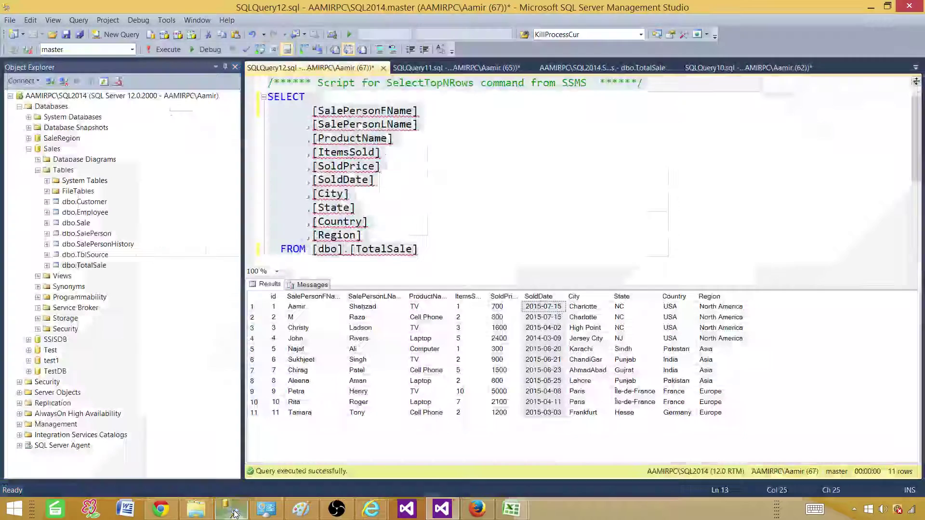
{"action": "left_click", "coordinate": [366, 193]}
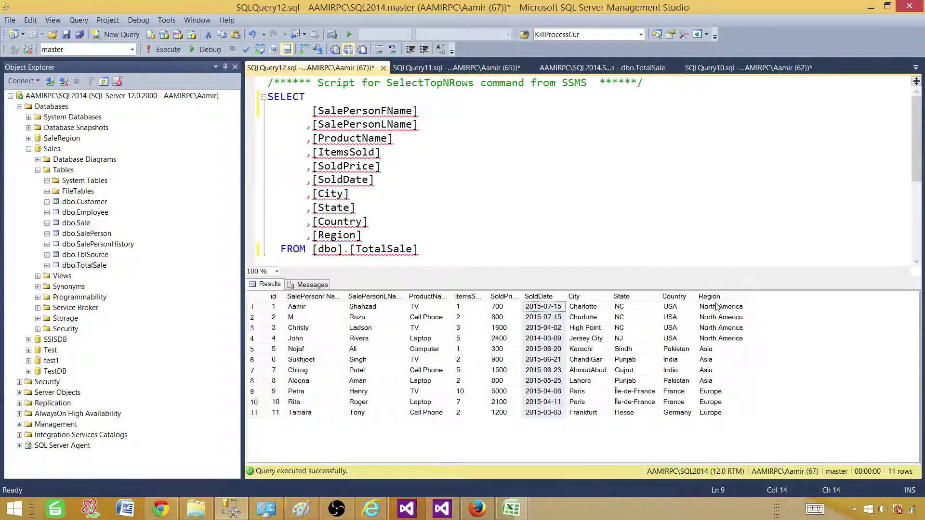
{"action": "left_click_drag", "start_coordinate": [718, 307], "coordinate": [730, 413]}
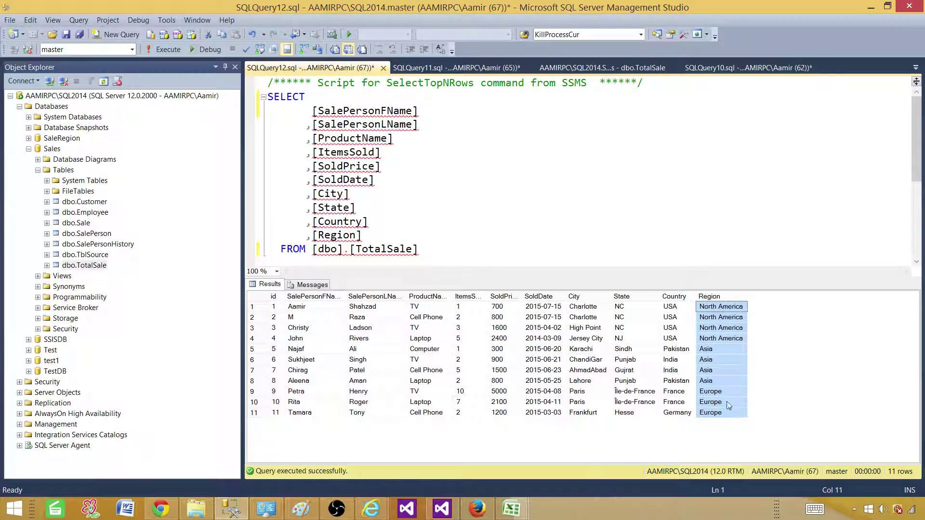
{"action": "left_click", "coordinate": [730, 310]}
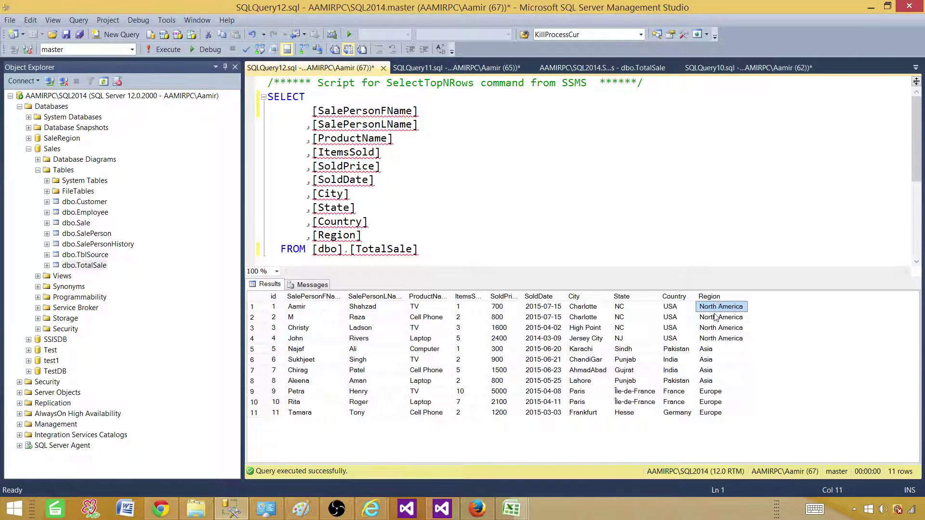
{"action": "left_click_drag", "start_coordinate": [703, 341], "coordinate": [272, 308]}
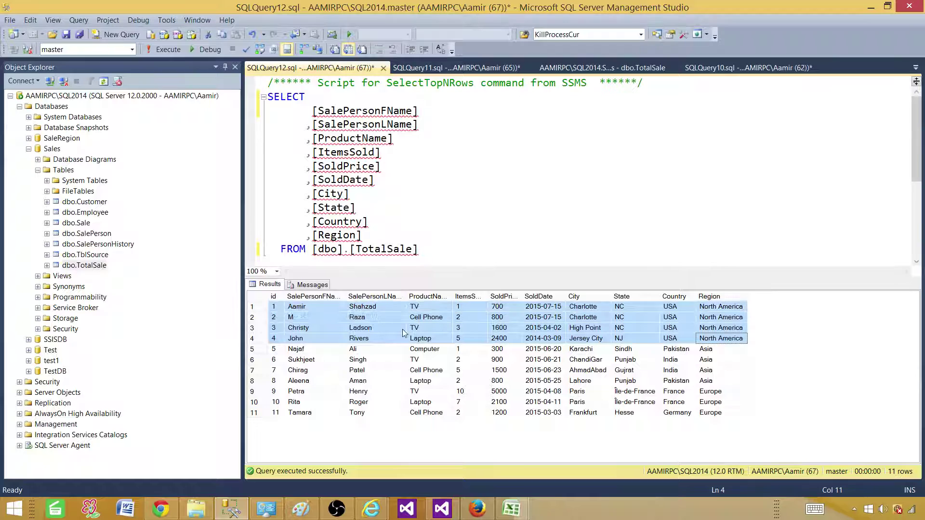
Export the Region-paged Report1 preview as an Excel workbook.
{"action": "left_click", "coordinate": [446, 511]}
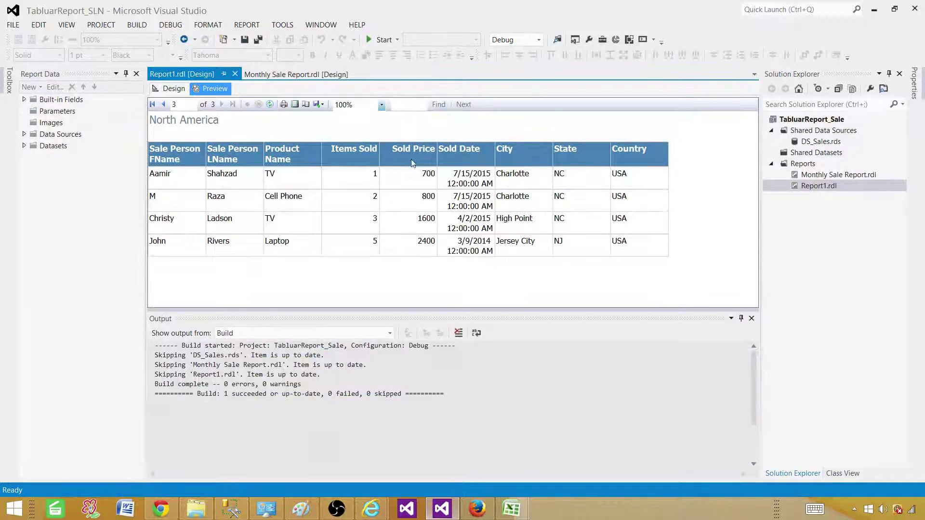
{"action": "left_click", "coordinate": [319, 105]}
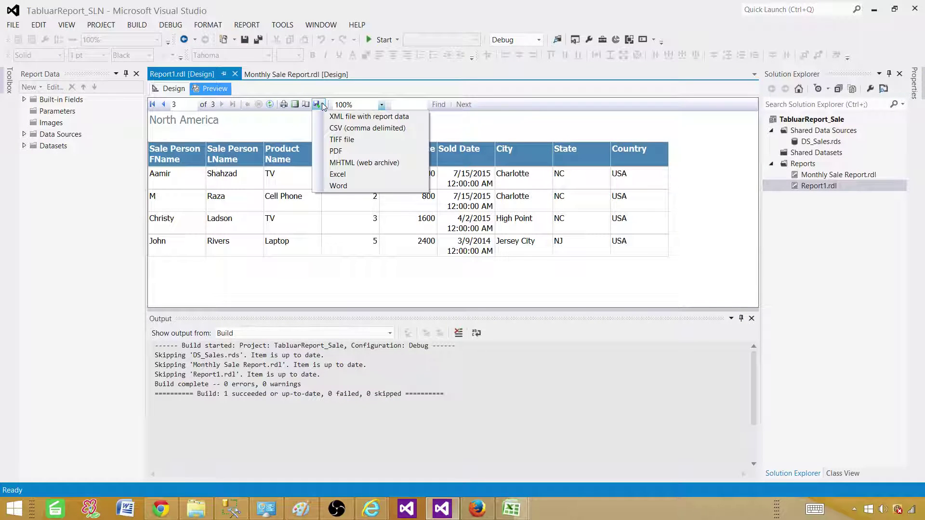
{"action": "left_click", "coordinate": [340, 180]}
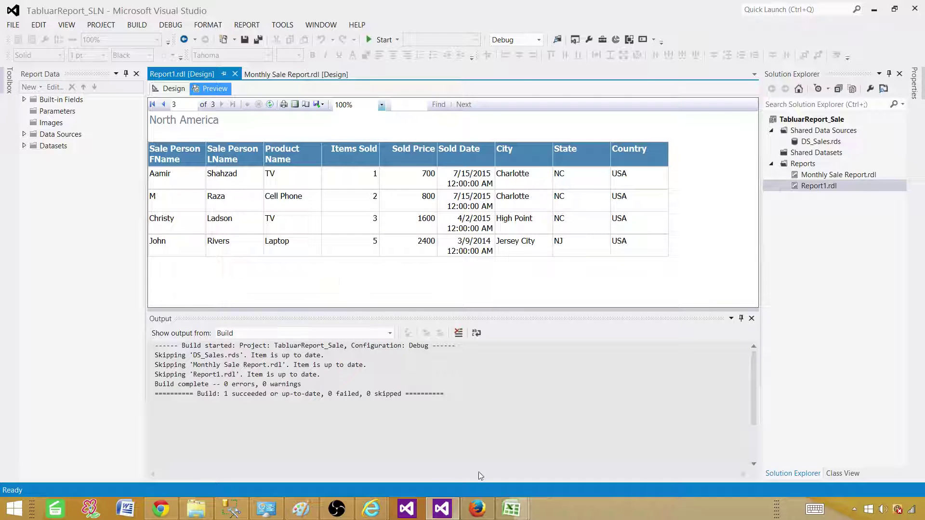
Open RegionOnPage.xlsx and select the Asia heading and its A4:I8 data table on Sheet1.
{"action": "mouse_move", "coordinate": [512, 509]}
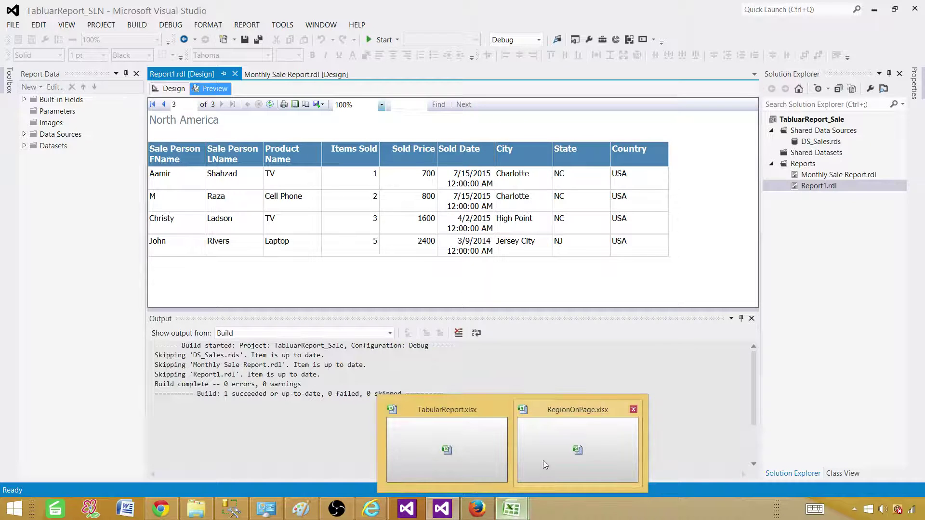
{"action": "left_click", "coordinate": [543, 463]}
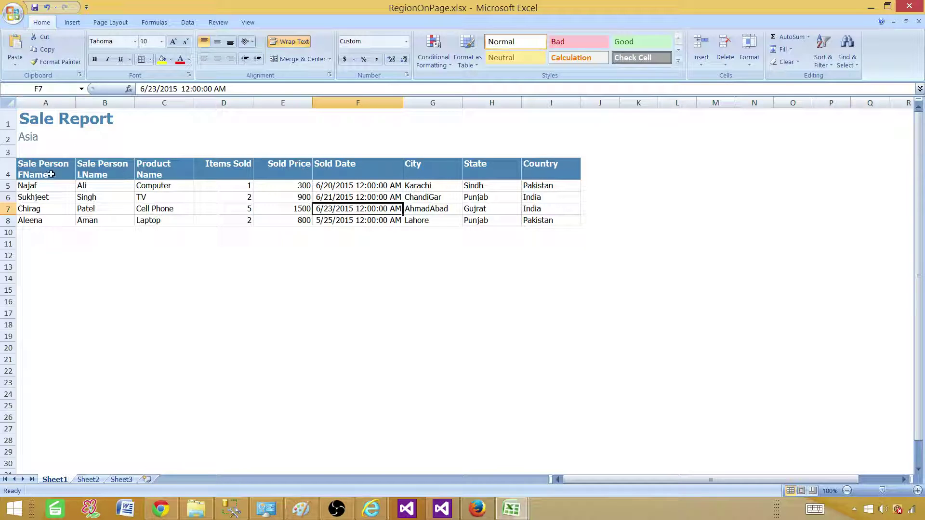
{"action": "left_click", "coordinate": [30, 140]}
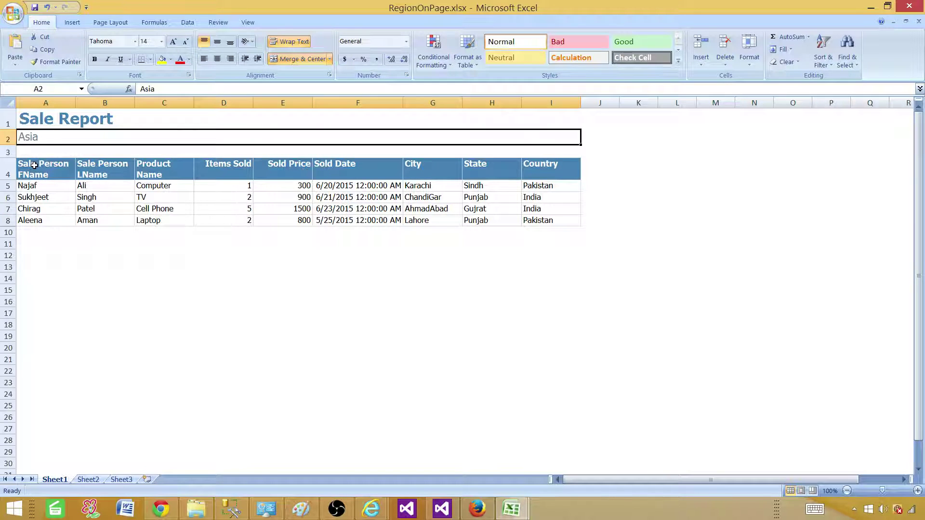
{"action": "left_click_drag", "start_coordinate": [38, 166], "coordinate": [549, 221]}
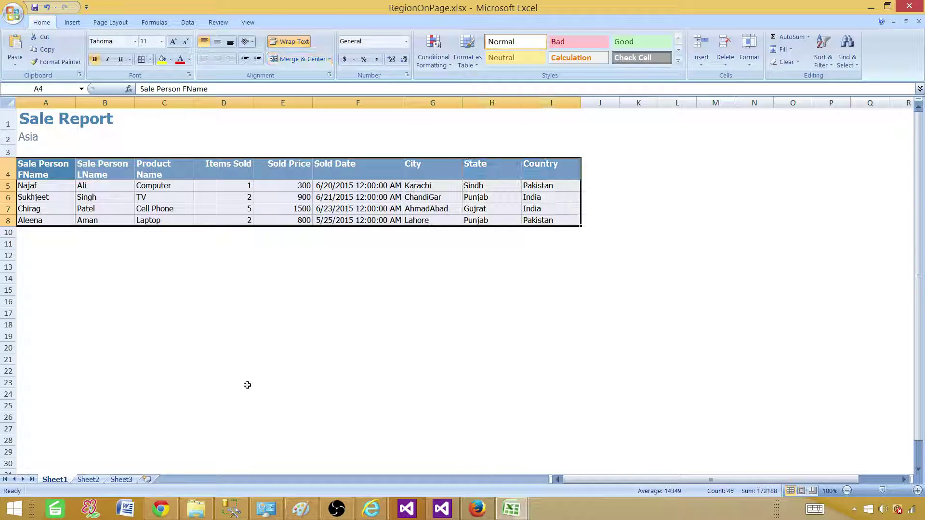
Check the Europe data on Sheet2 and the North America heading on Sheet3.
{"action": "left_click", "coordinate": [88, 479]}
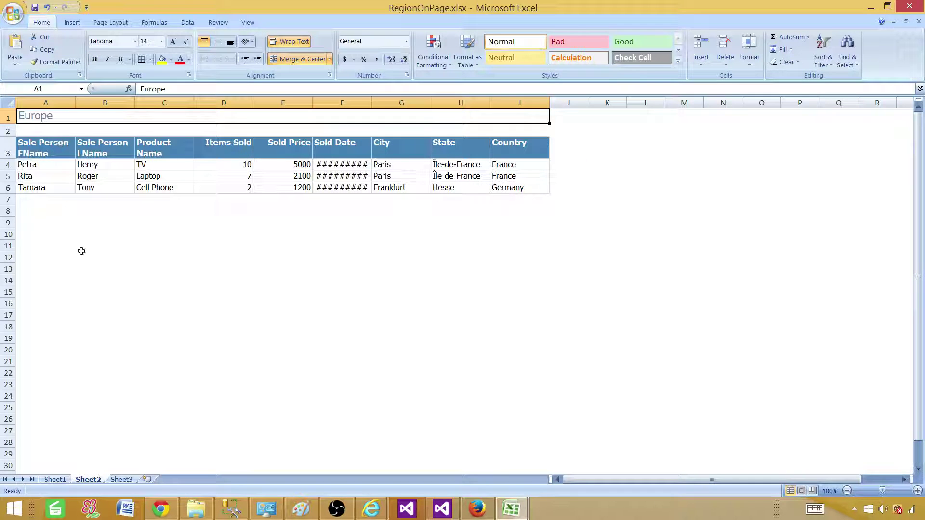
{"action": "left_click", "coordinate": [129, 482]}
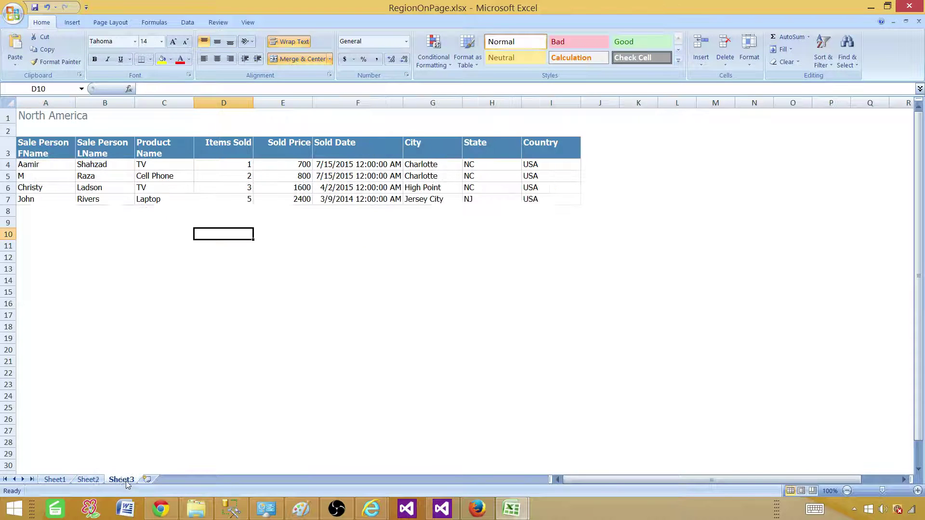
{"action": "left_click", "coordinate": [76, 121]}
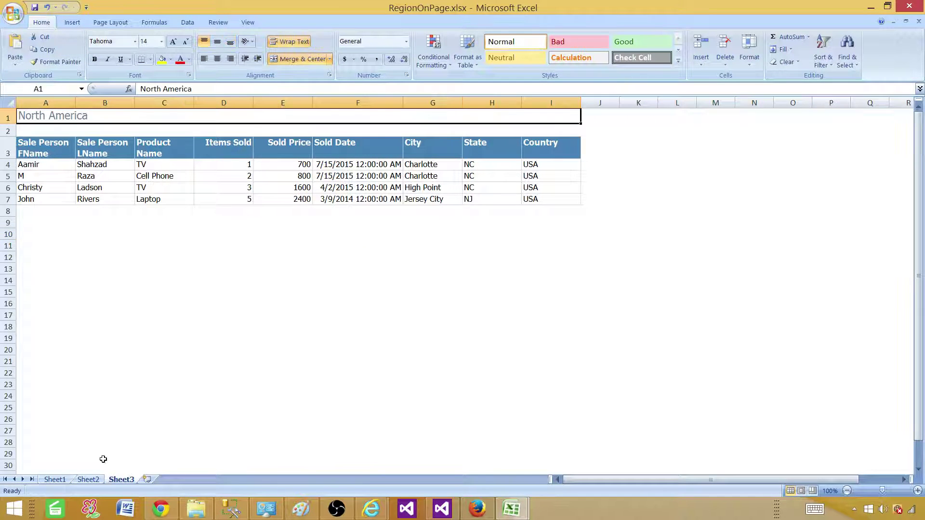
Cycle through the Asia, Europe and North America sheets again, then return to Visual Studio.
{"action": "left_click", "coordinate": [55, 480]}
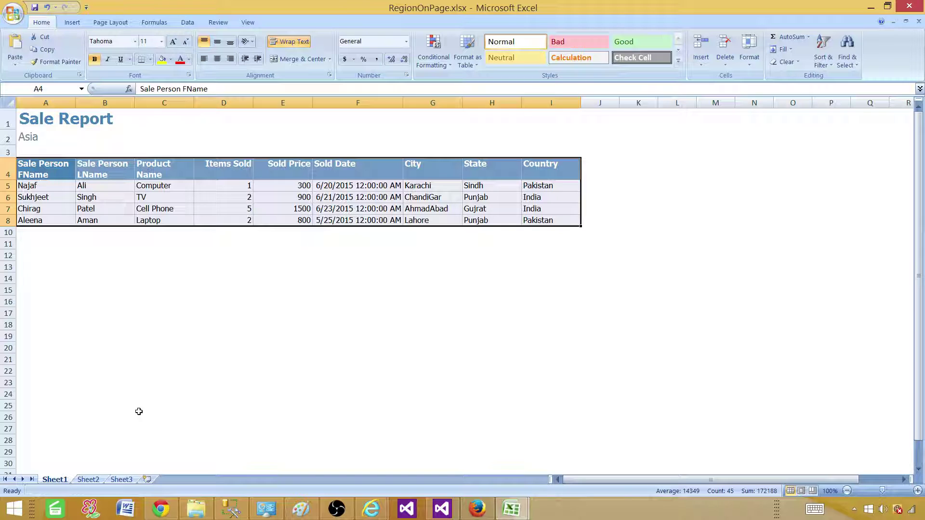
{"action": "left_click", "coordinate": [92, 480]}
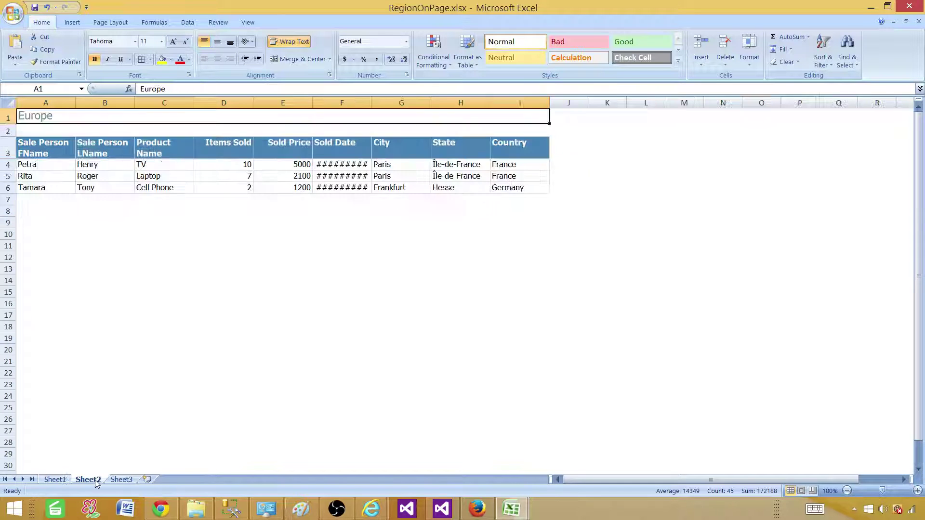
{"action": "left_click", "coordinate": [121, 480]}
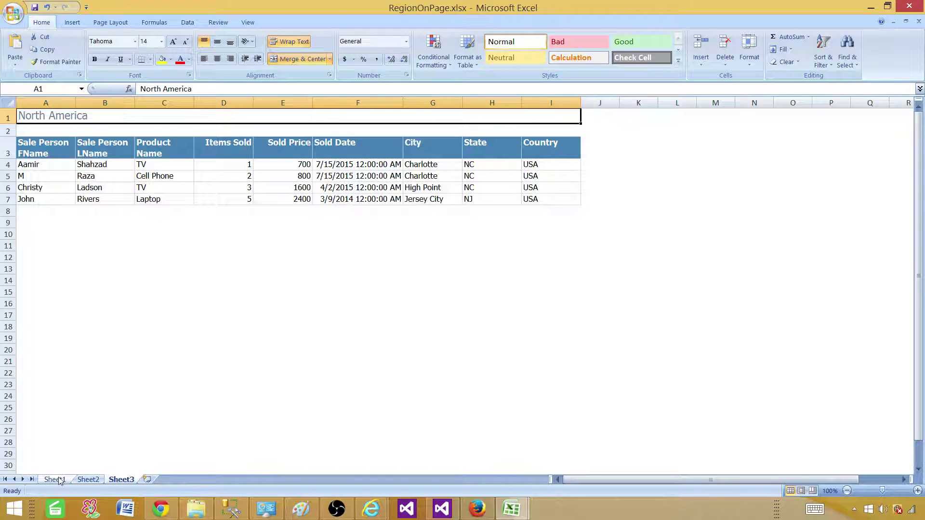
{"action": "left_click", "coordinate": [442, 508]}
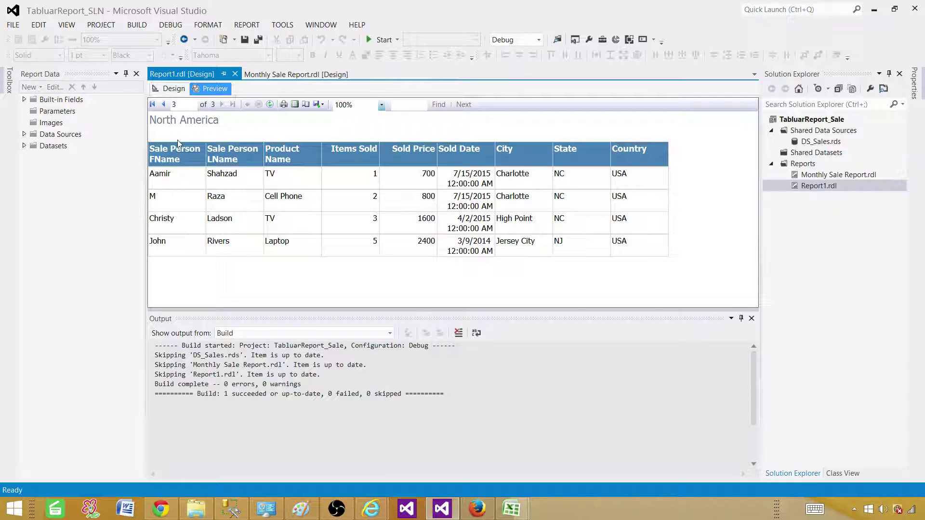
Add a new report to the Reports folder with the Report Wizard and pass its Welcome page.
{"action": "left_click", "coordinate": [801, 165]}
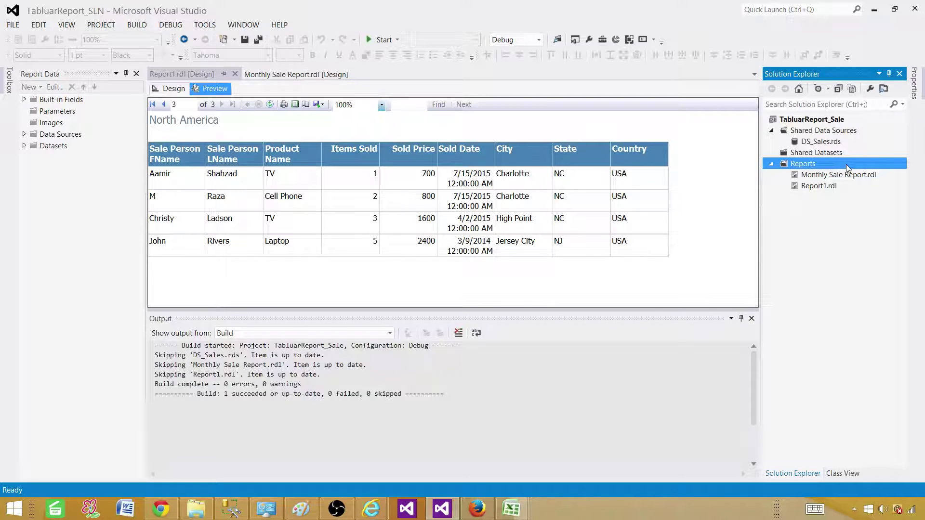
{"action": "right_click", "coordinate": [814, 164]}
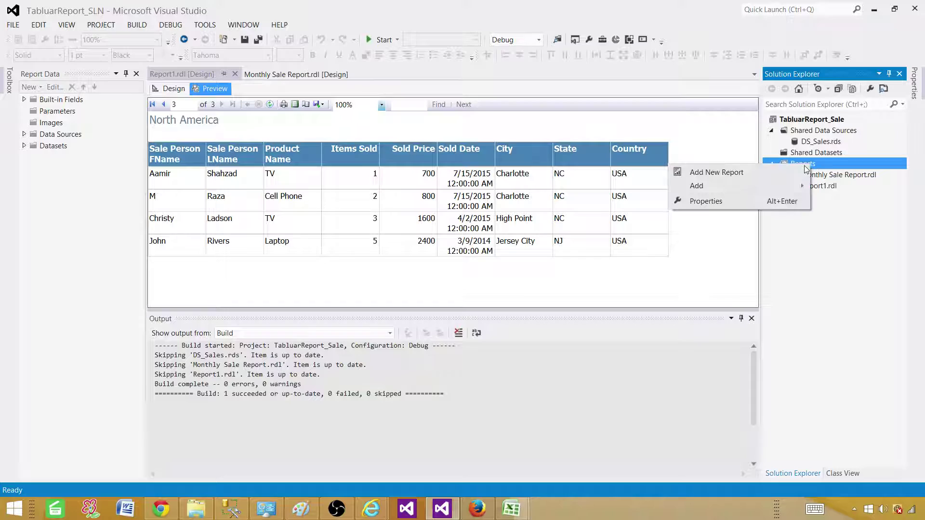
{"action": "left_click", "coordinate": [716, 175]}
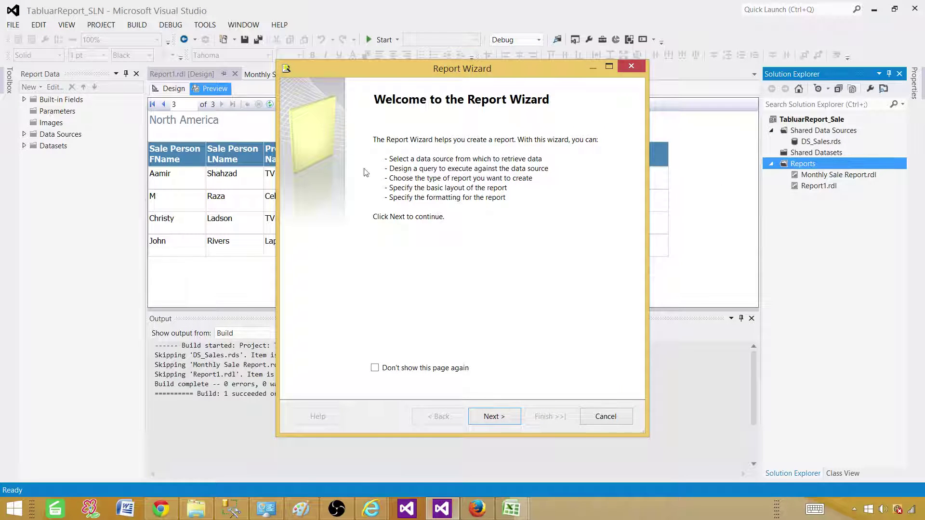
{"action": "left_click", "coordinate": [492, 417]}
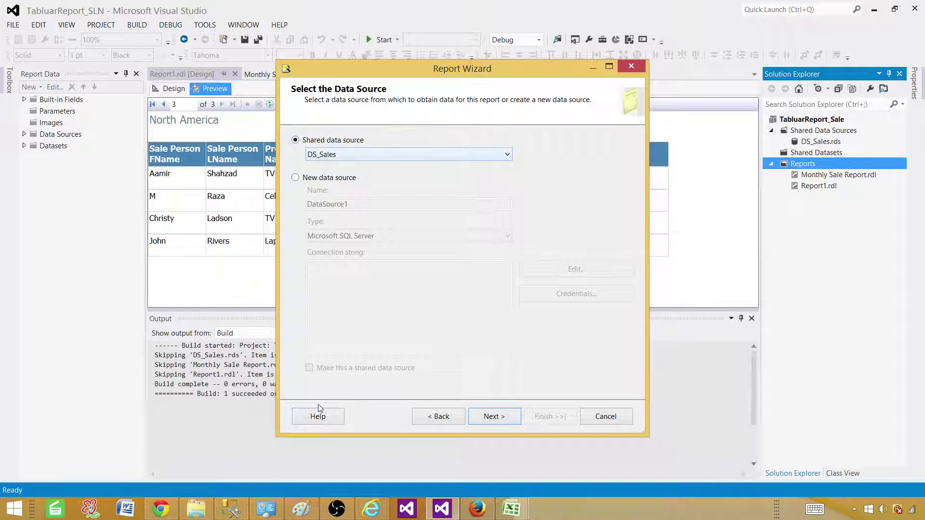
In SSMS, collapse the Sales tables list and select the Sales database.
{"action": "left_click", "coordinate": [234, 510]}
{"action": "left_click", "coordinate": [37, 170]}
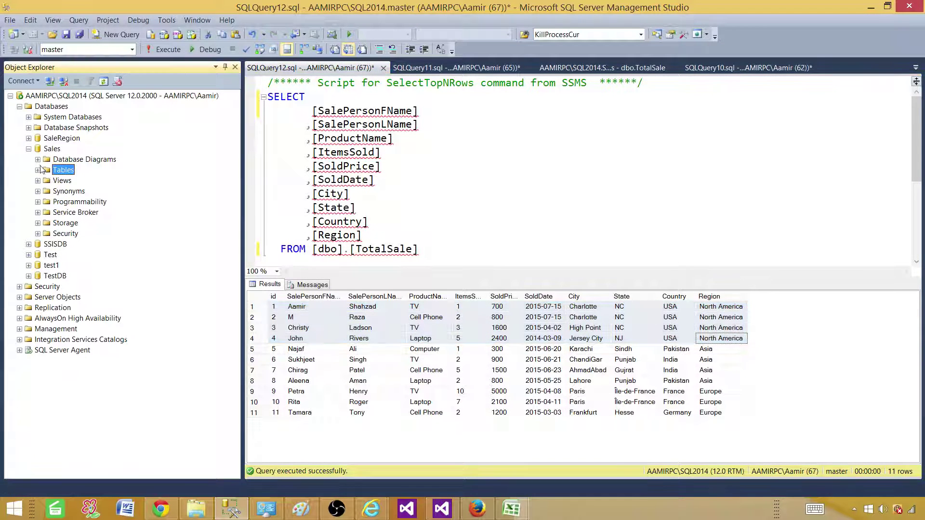
{"action": "left_click", "coordinate": [54, 150]}
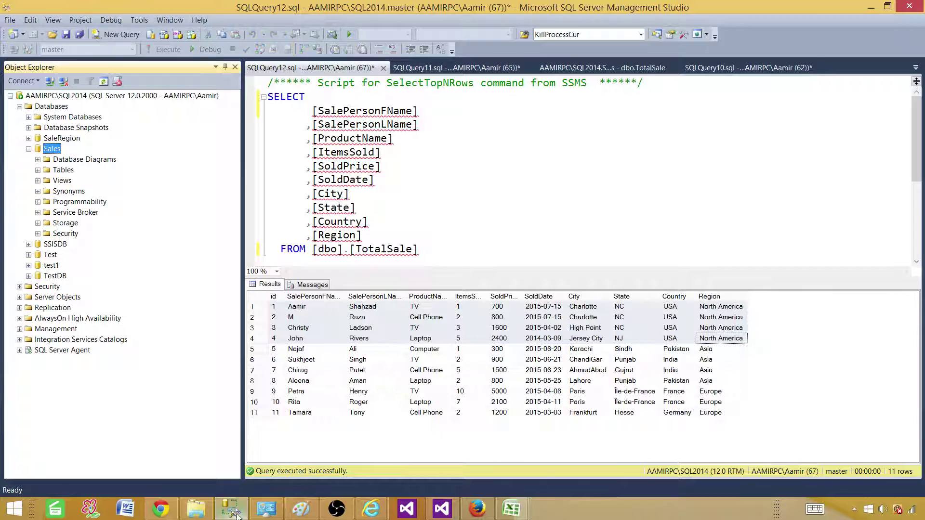
Keep the shared DS_Sales data source after briefly trying a new one, and advance to query design.
{"action": "left_click", "coordinate": [442, 509]}
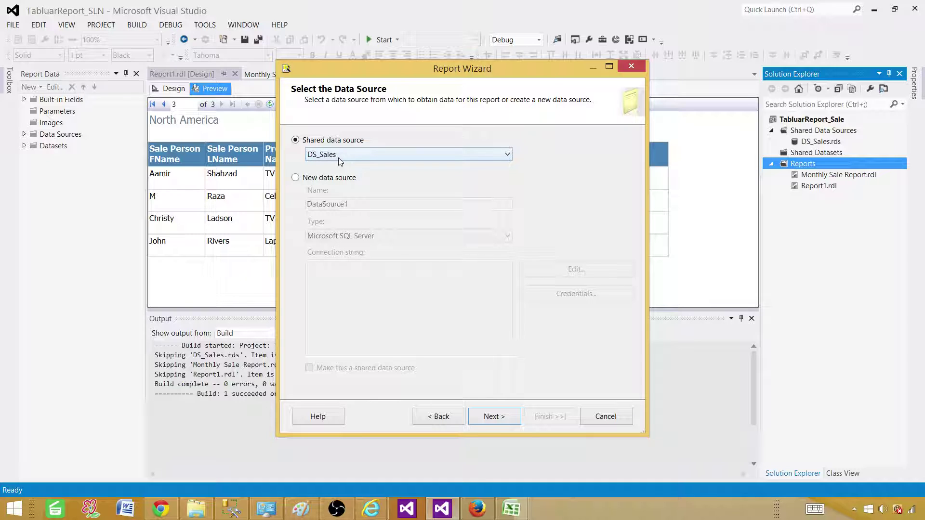
{"action": "left_click", "coordinate": [318, 177]}
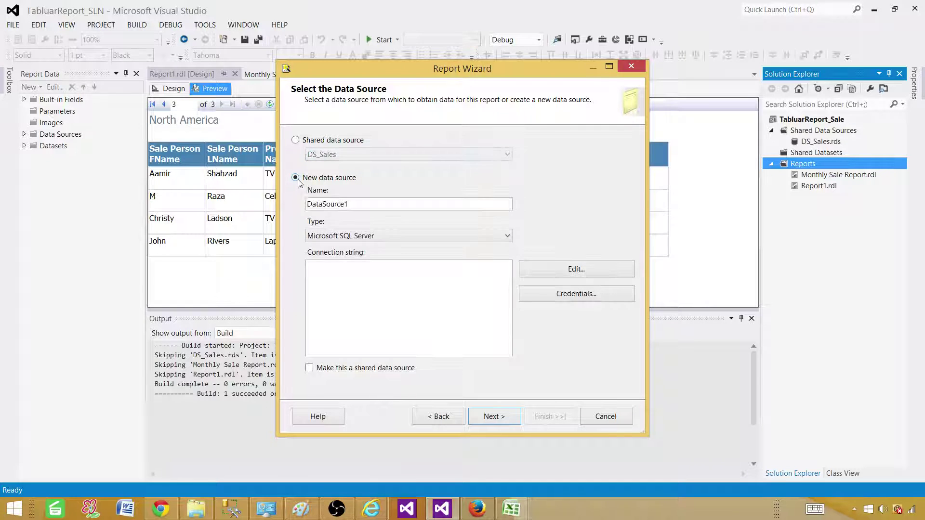
{"action": "left_click_drag", "start_coordinate": [369, 205], "coordinate": [257, 205]}
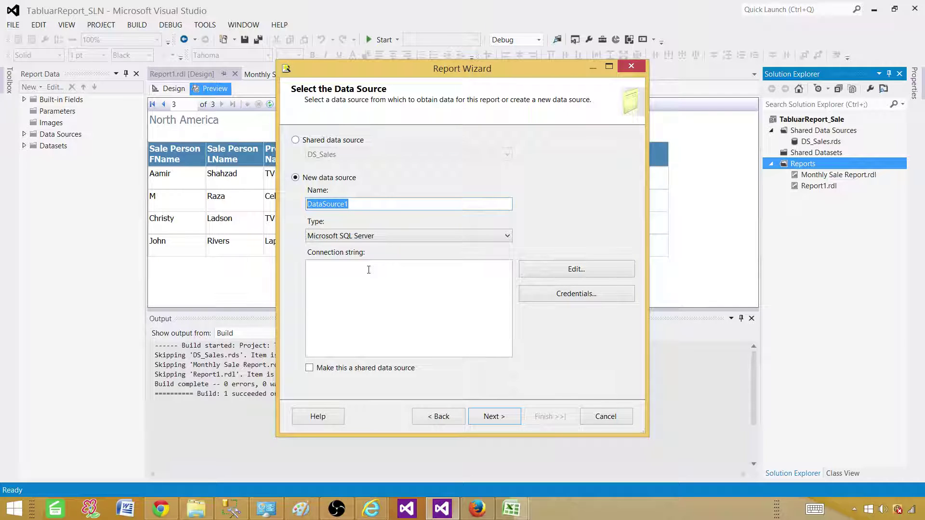
{"action": "left_click", "coordinate": [296, 140]}
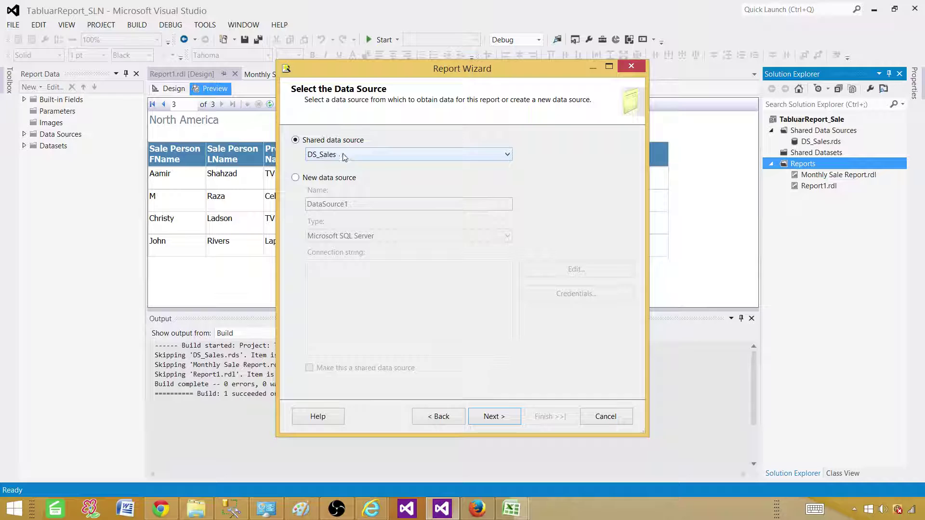
{"action": "left_click", "coordinate": [491, 416]}
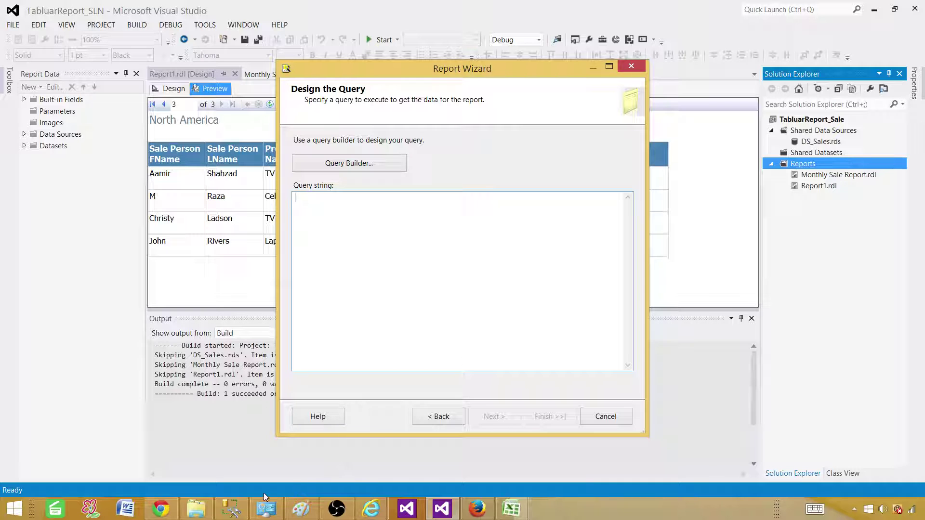
Copy the SELECT query on dbo.TotalSale in Management Studio.
{"action": "left_click", "coordinate": [232, 508]}
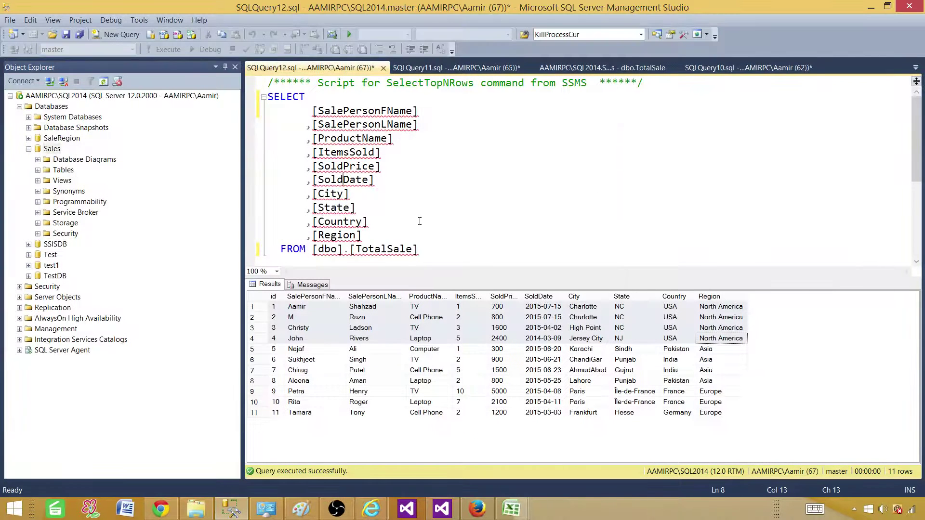
{"action": "left_click_drag", "start_coordinate": [424, 252], "coordinate": [268, 98]}
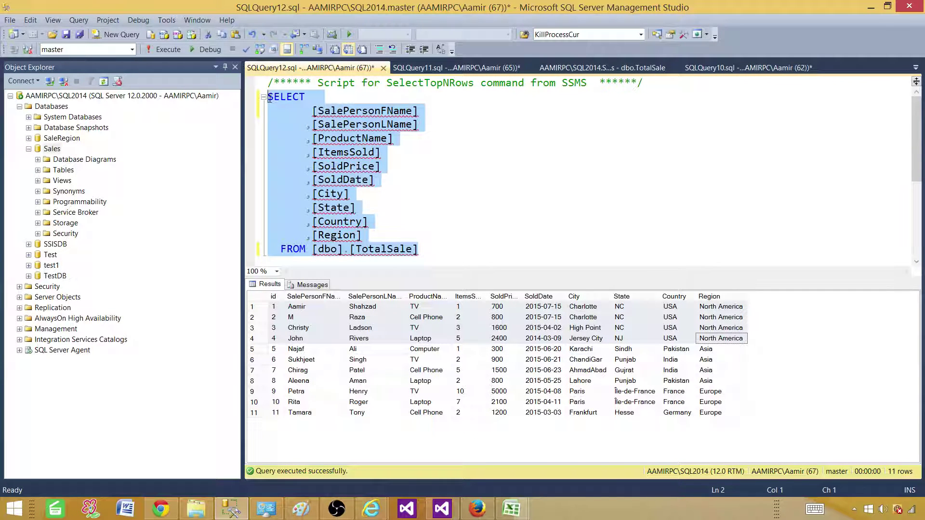
{"action": "right_click", "coordinate": [305, 132]}
{"action": "left_click", "coordinate": [332, 158]}
Review the 11 result rows, marking the four North America and four Asia rows.
{"action": "left_click", "coordinate": [345, 340]}
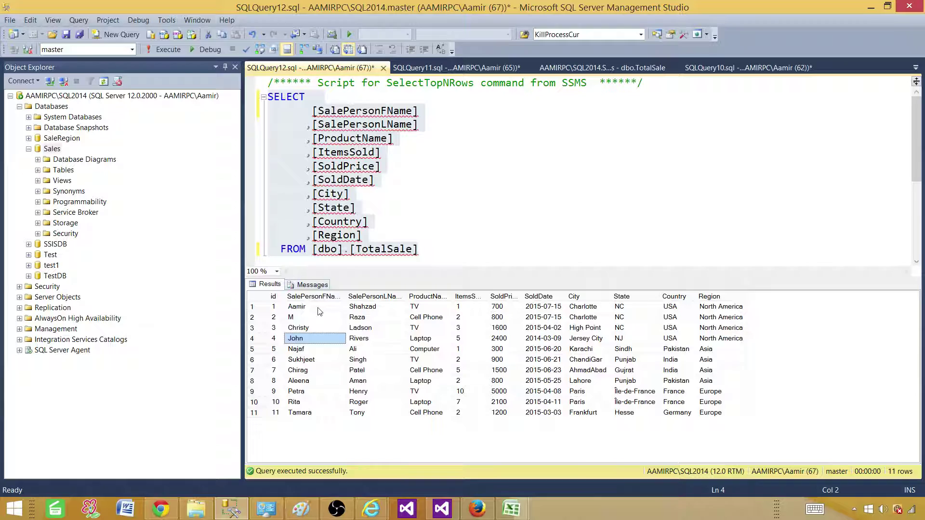
{"action": "left_click_drag", "start_coordinate": [319, 307], "coordinate": [729, 417]}
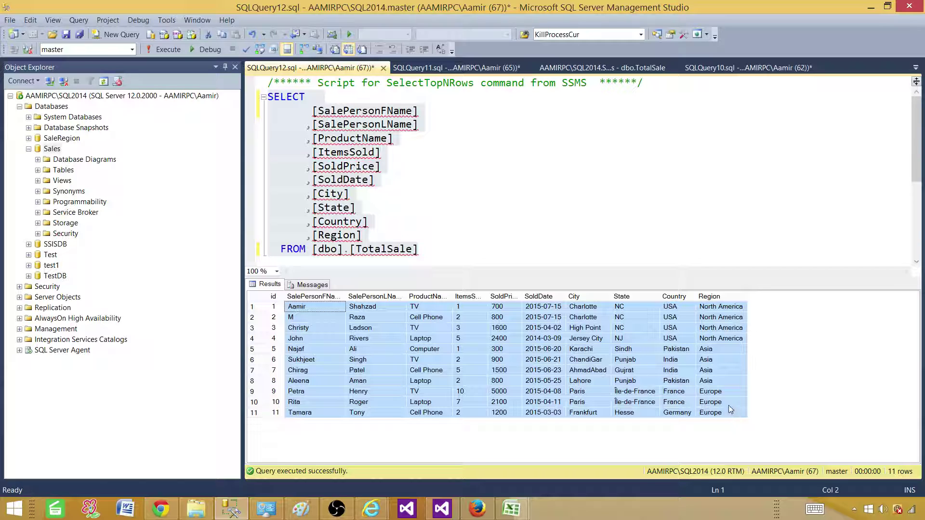
{"action": "left_click", "coordinate": [369, 337]}
{"action": "left_click_drag", "start_coordinate": [307, 310], "coordinate": [728, 342]}
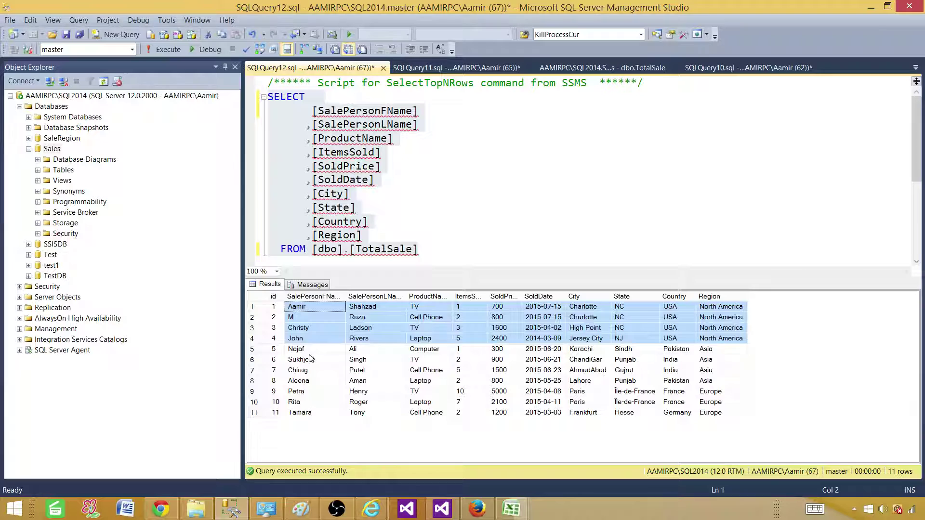
{"action": "left_click_drag", "start_coordinate": [308, 351], "coordinate": [710, 382]}
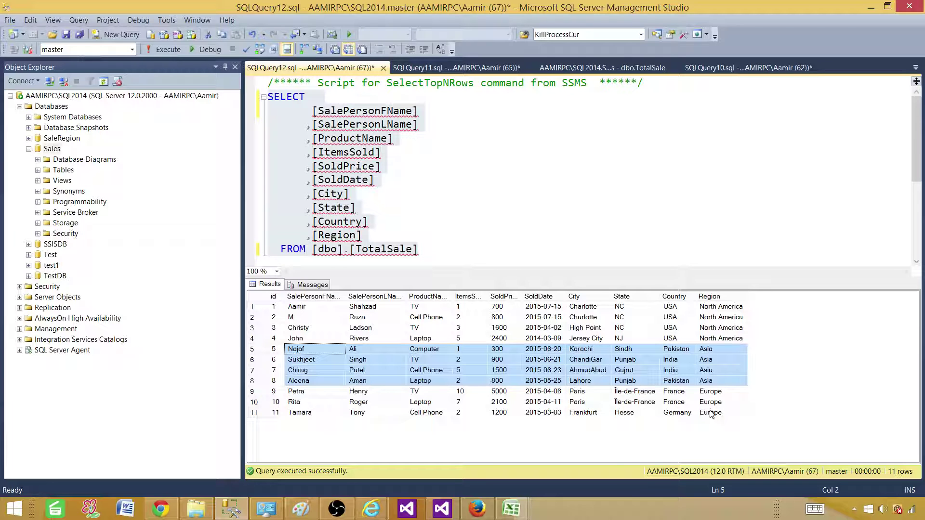
Select and copy the full TotalSale query text again.
{"action": "left_click_drag", "start_coordinate": [429, 254], "coordinate": [265, 91]}
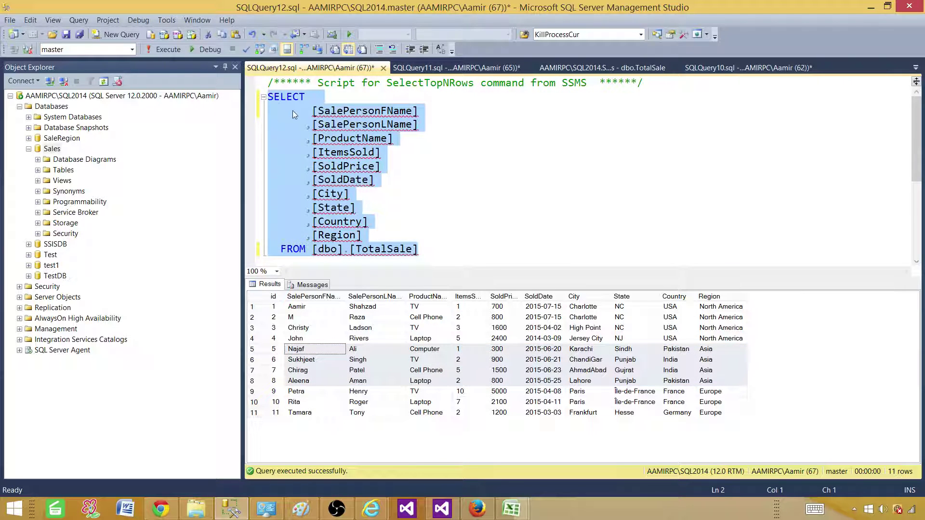
{"action": "right_click", "coordinate": [265, 91]}
{"action": "left_click", "coordinate": [319, 130]}
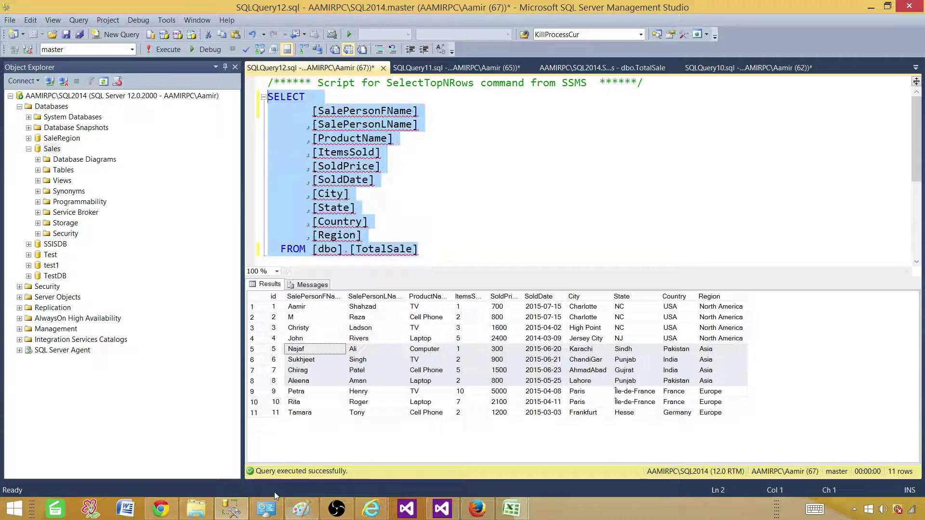
Paste the TotalSale query into the wizard's query string and keep the Tabular report type.
{"action": "left_click", "coordinate": [442, 509]}
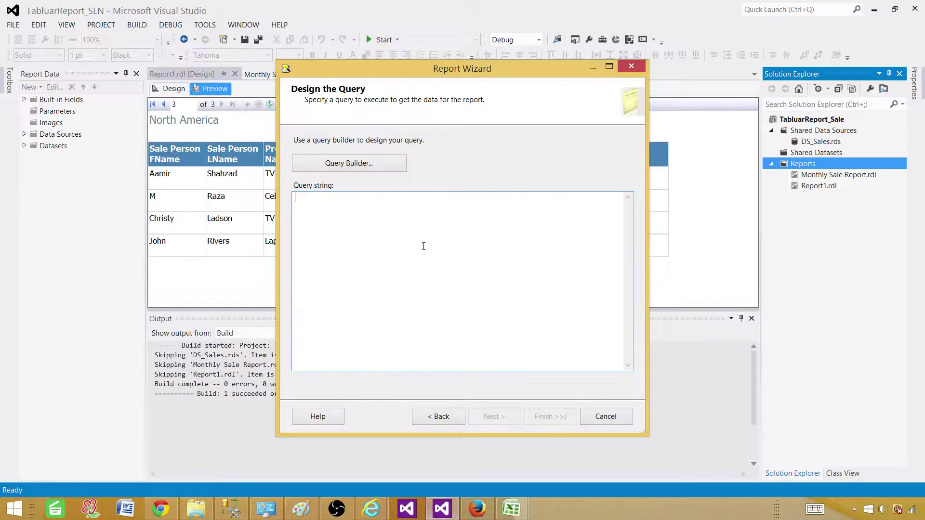
{"action": "right_click", "coordinate": [422, 246]}
{"action": "left_click", "coordinate": [336, 274]}
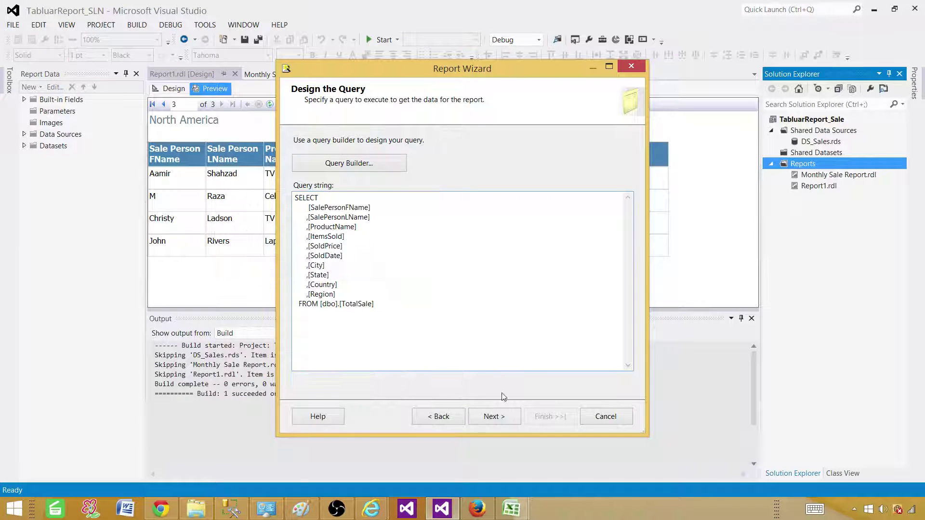
{"action": "left_click", "coordinate": [501, 419]}
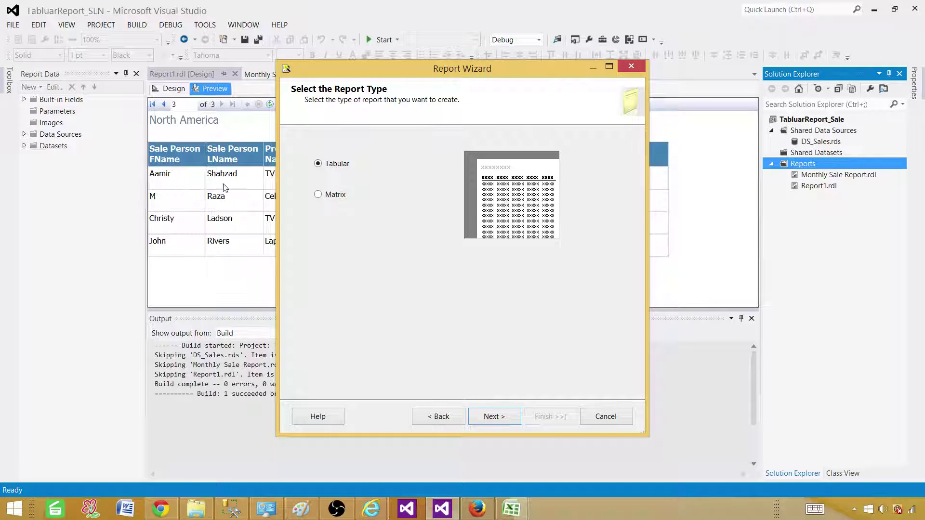
{"action": "left_click", "coordinate": [487, 412]}
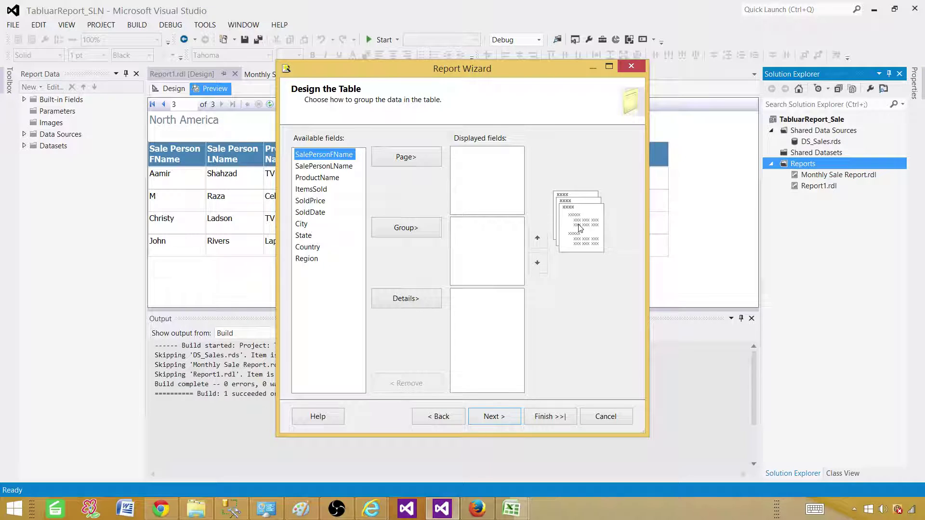
Make Region the page grouping field.
{"action": "left_click", "coordinate": [306, 259]}
{"action": "left_click", "coordinate": [417, 157]}
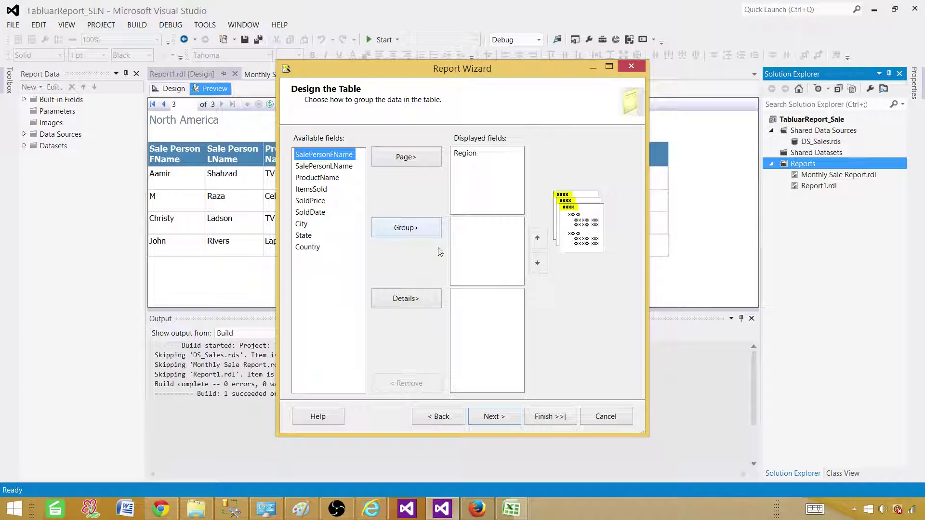
{"action": "left_click", "coordinate": [493, 306]}
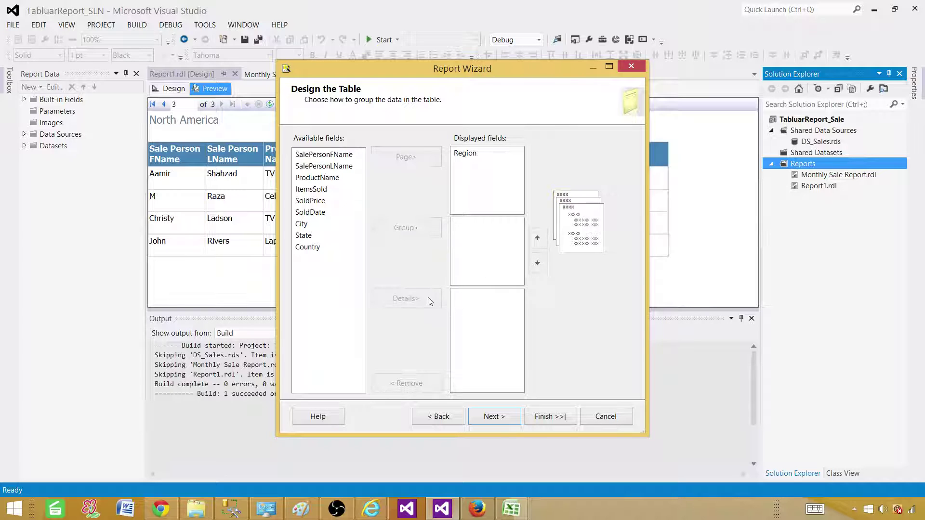
Add the remaining nine fields, SalePersonFName through Country, to the details.
{"action": "left_click", "coordinate": [343, 155]}
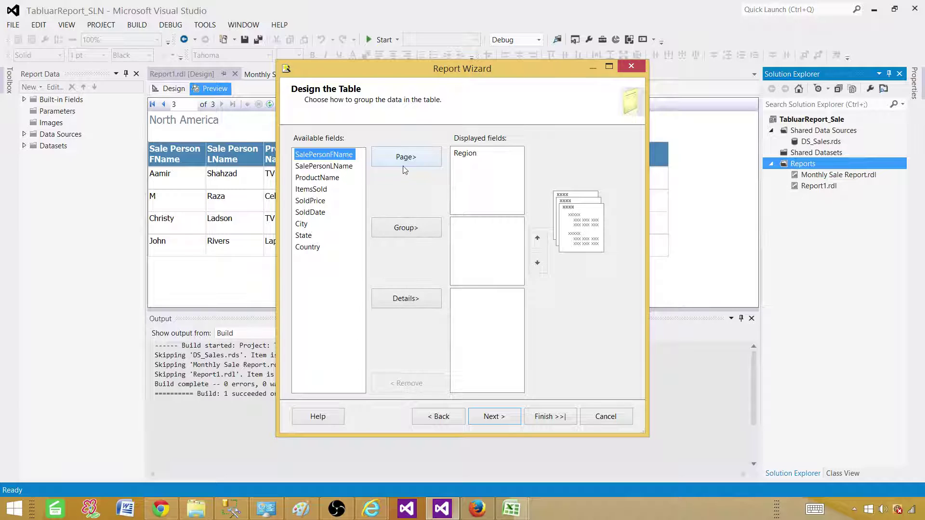
{"action": "left_click", "coordinate": [406, 298]}
{"action": "left_click", "coordinate": [406, 298]}
{"action": "left_click", "coordinate": [407, 299]}
{"action": "left_click", "coordinate": [407, 298]}
{"action": "left_click", "coordinate": [407, 299]}
{"action": "left_click", "coordinate": [406, 298]}
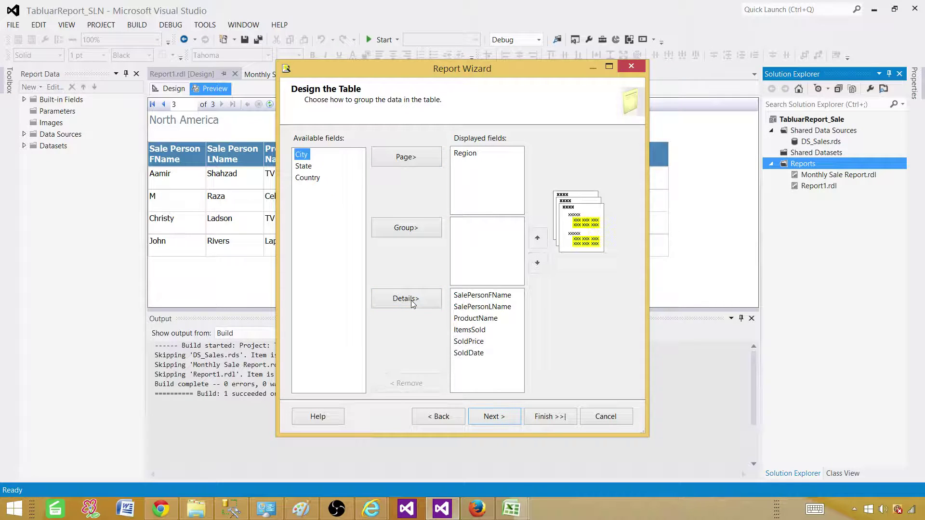
{"action": "left_click", "coordinate": [407, 299]}
{"action": "left_click", "coordinate": [408, 299]}
{"action": "left_click", "coordinate": [408, 299]}
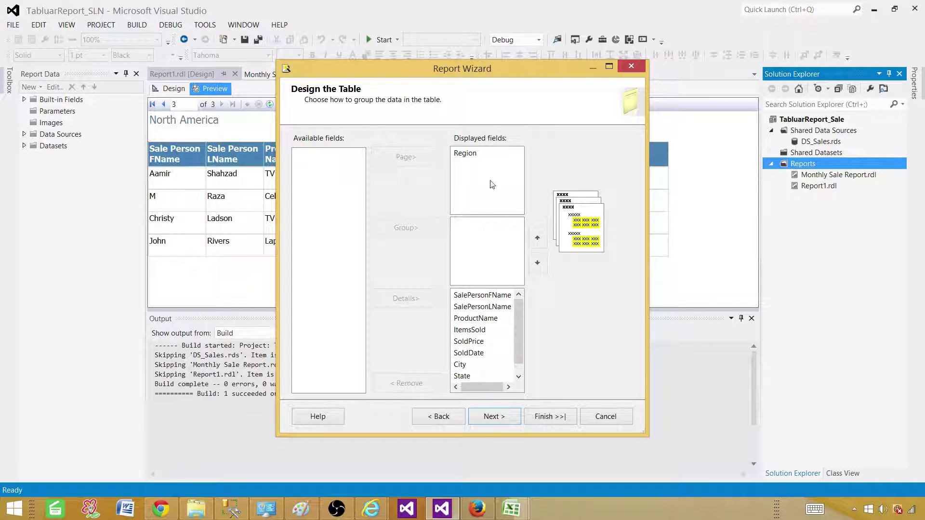
{"action": "left_click", "coordinate": [495, 417]}
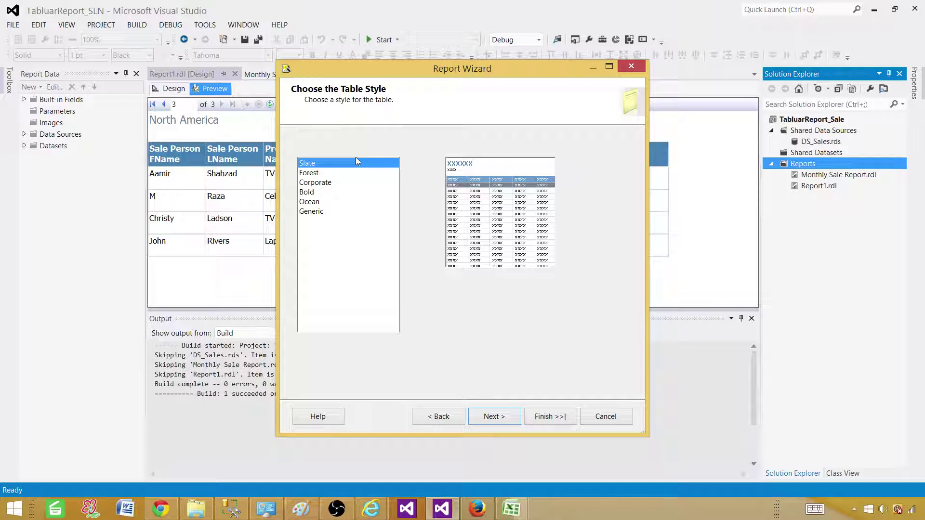
Choose the Forest style, name the report Tabular_Page_Detail_Report, and finish with preview enabled.
{"action": "left_click", "coordinate": [313, 174]}
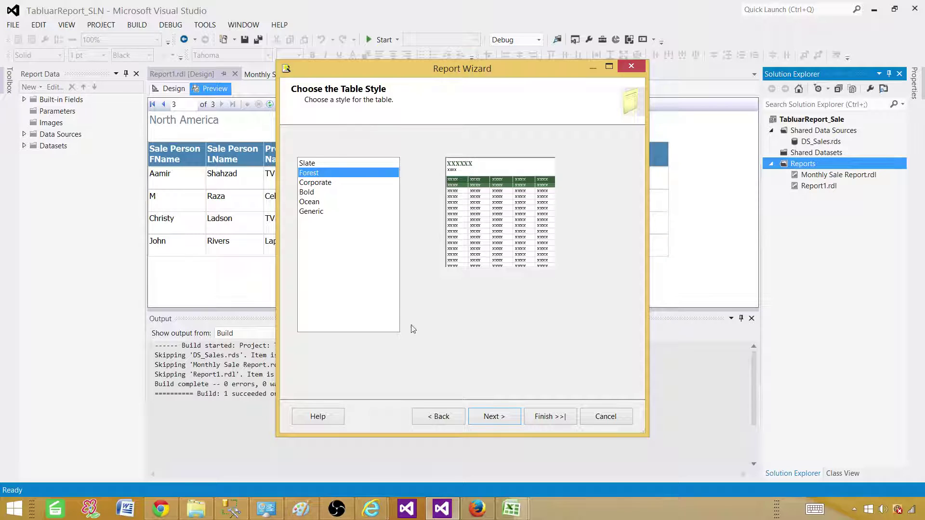
{"action": "left_click", "coordinate": [495, 417]}
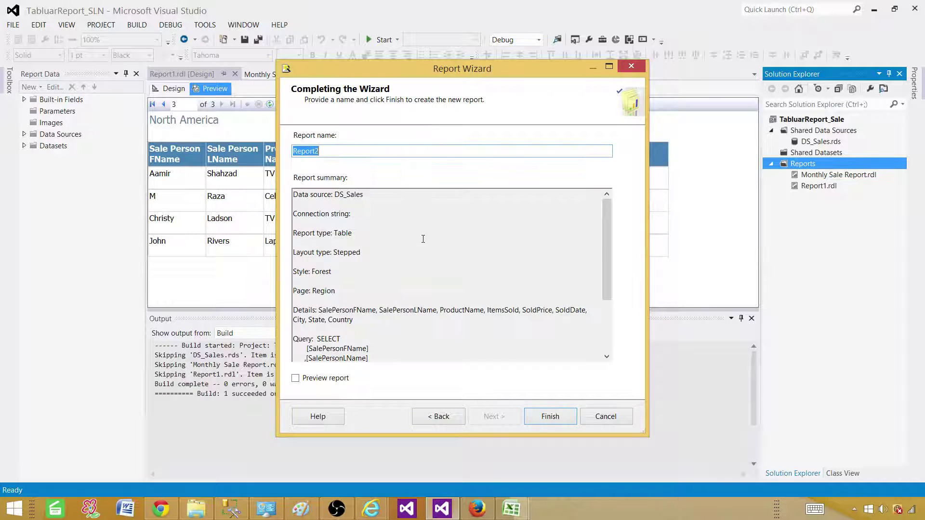
{"action": "left_click", "coordinate": [322, 153]}
{"action": "double_click", "coordinate": [313, 152]}
{"action": "type", "text": "Tabular_Page"}
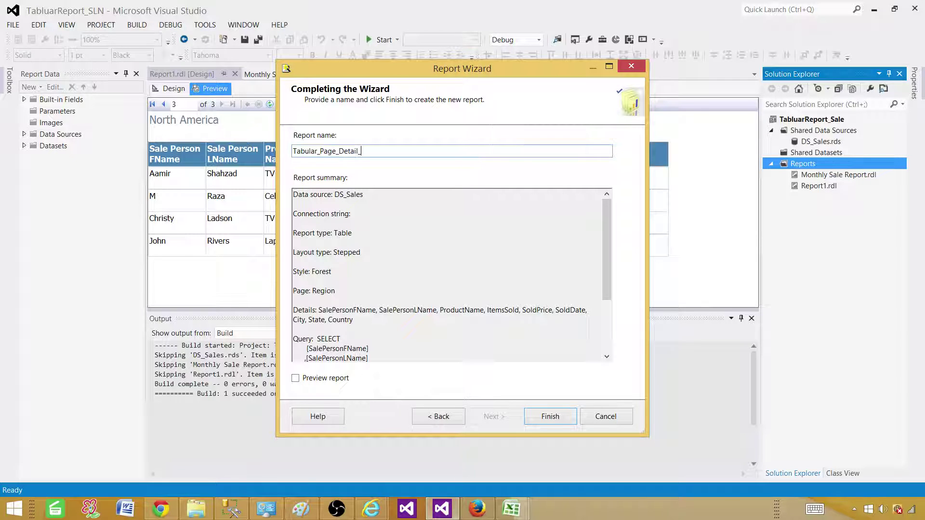
{"action": "type", "text": "_Detail_Repor"}
{"action": "left_click", "coordinate": [308, 380]}
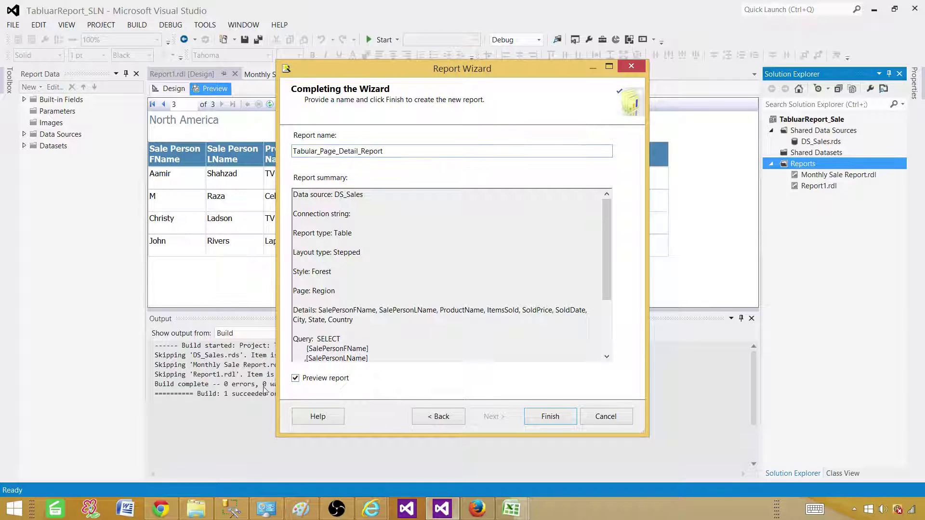
{"action": "left_click", "coordinate": [555, 422]}
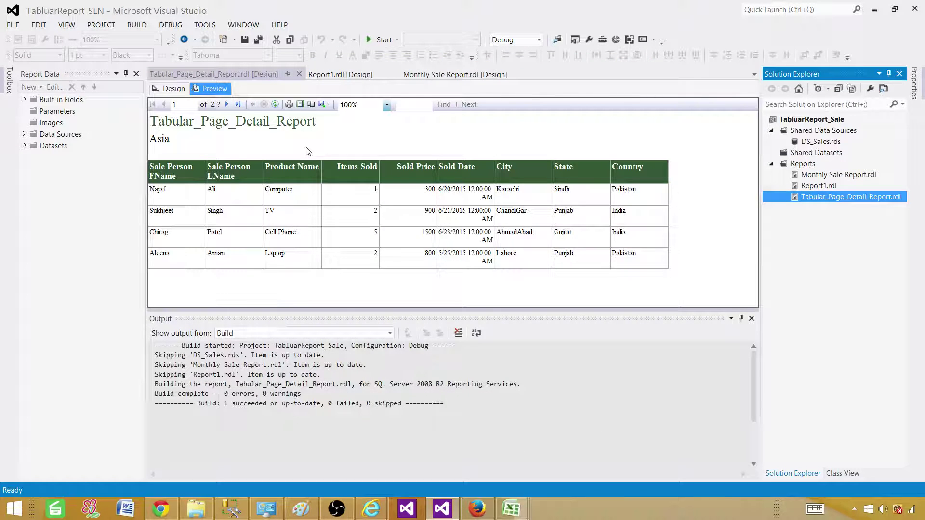
Page through the preview from Asia to Europe and North America, reaching page 3 of 3.
{"action": "left_click", "coordinate": [169, 145]}
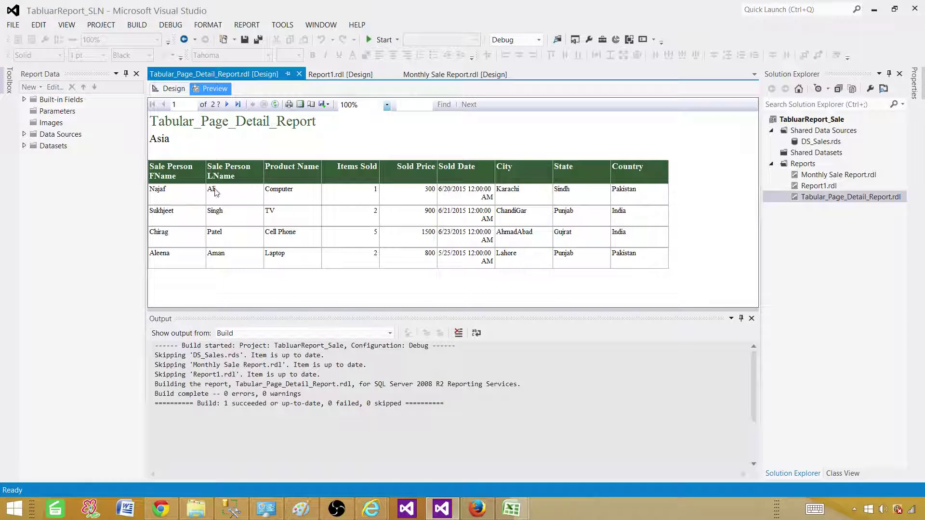
{"action": "left_click", "coordinate": [226, 104]}
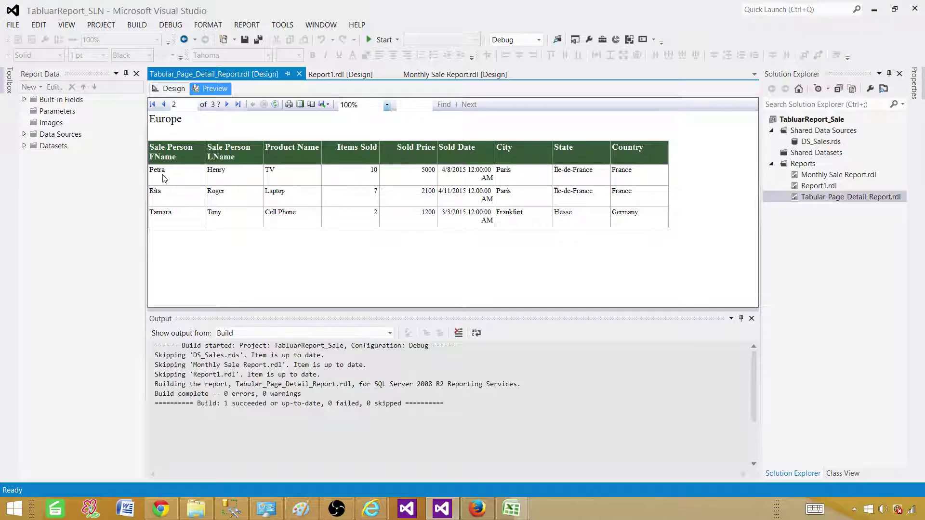
{"action": "left_click", "coordinate": [226, 104]}
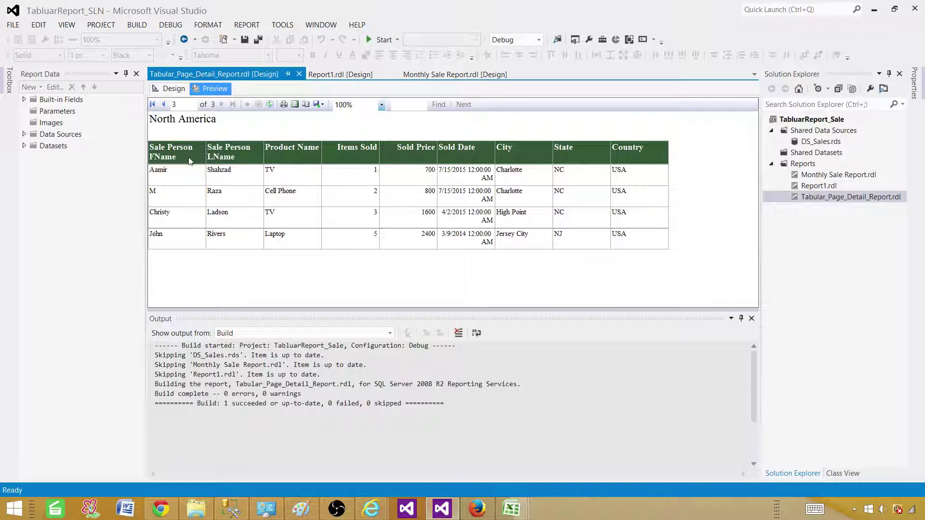
Widen the first name, last name and Product Name columns so their headers fit.
{"action": "left_click", "coordinate": [168, 89]}
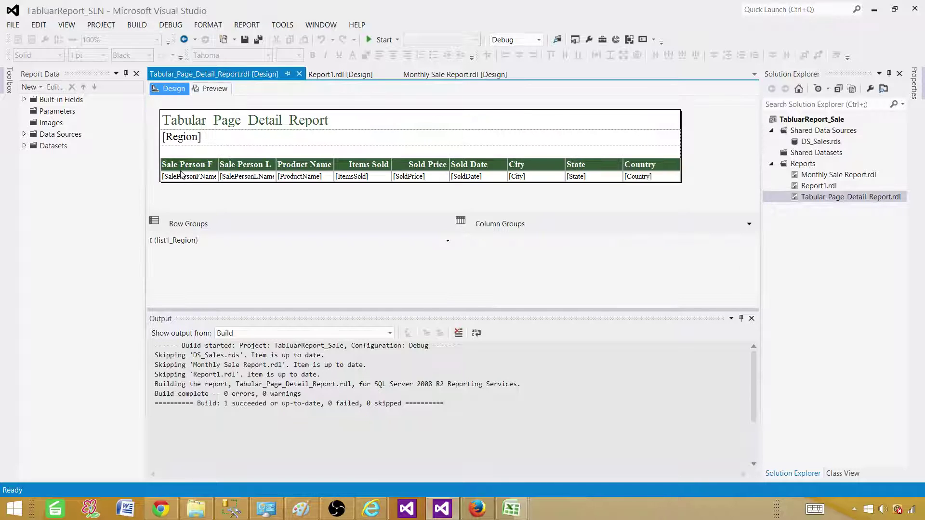
{"action": "left_click", "coordinate": [212, 164]}
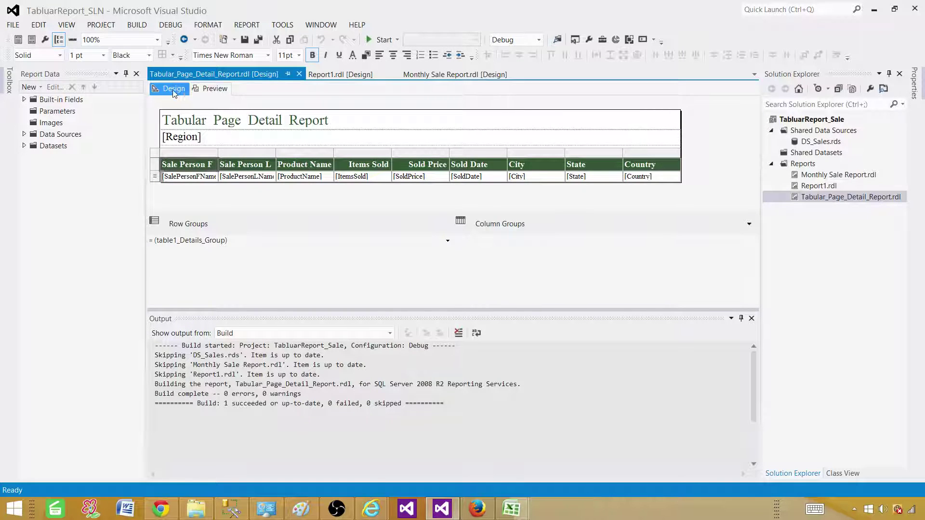
{"action": "left_click", "coordinate": [209, 152]}
{"action": "left_click_drag", "start_coordinate": [217, 153], "coordinate": [343, 152]}
{"action": "left_click", "coordinate": [312, 152]}
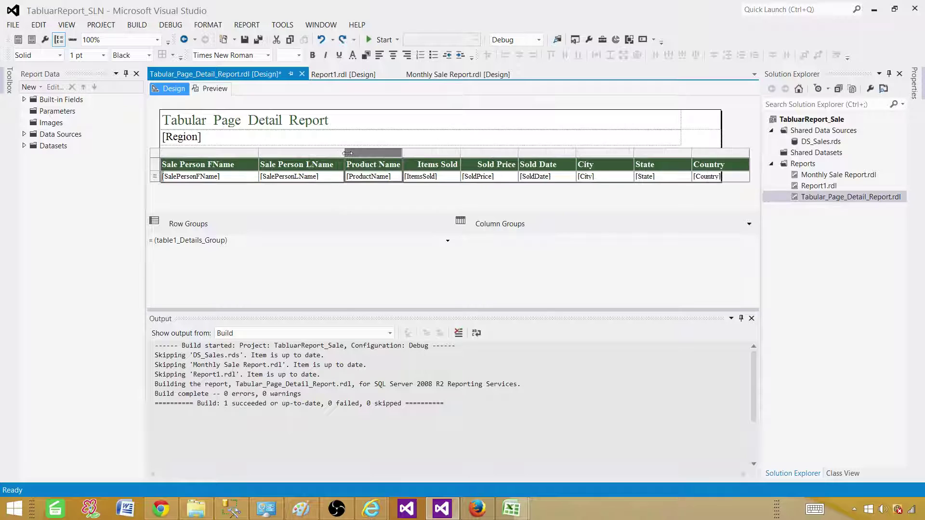
{"action": "left_click", "coordinate": [376, 153]}
{"action": "left_click_drag", "start_coordinate": [406, 154], "coordinate": [415, 154]}
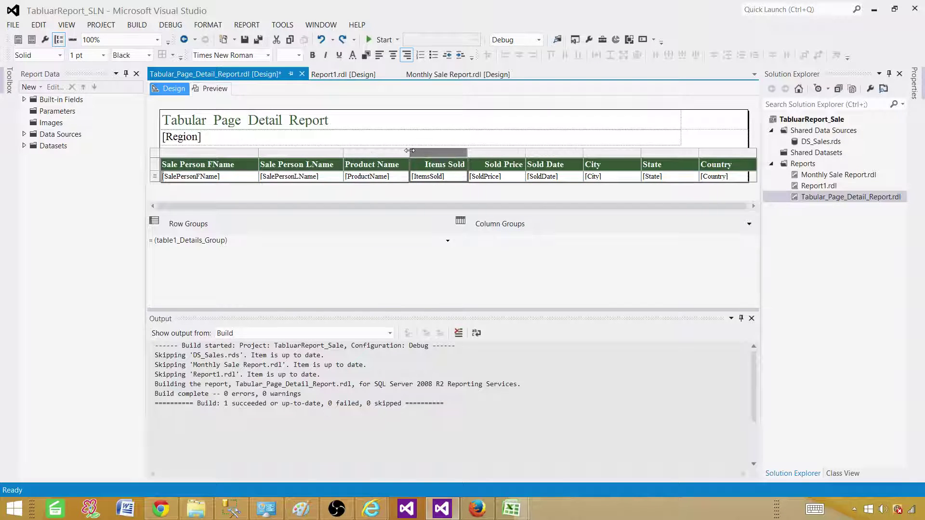
{"action": "left_click", "coordinate": [443, 152]}
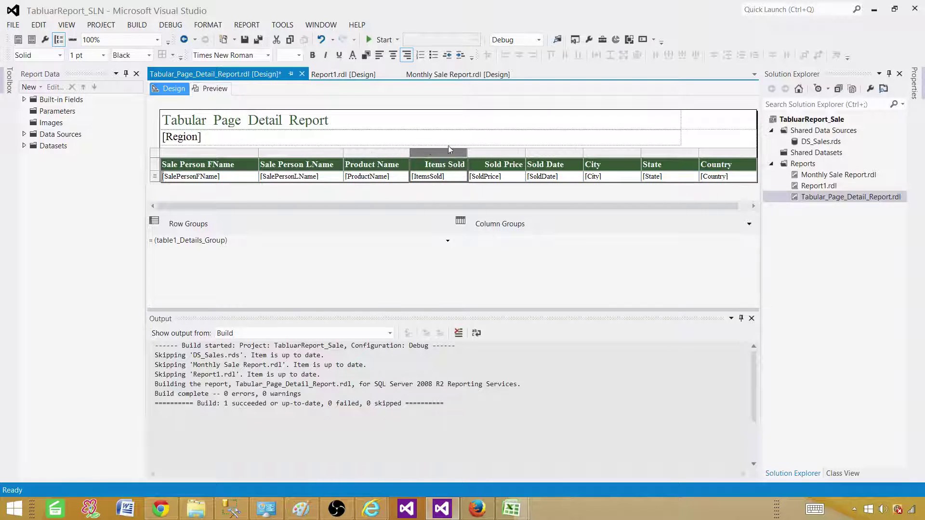
{"action": "left_click", "coordinate": [533, 143]}
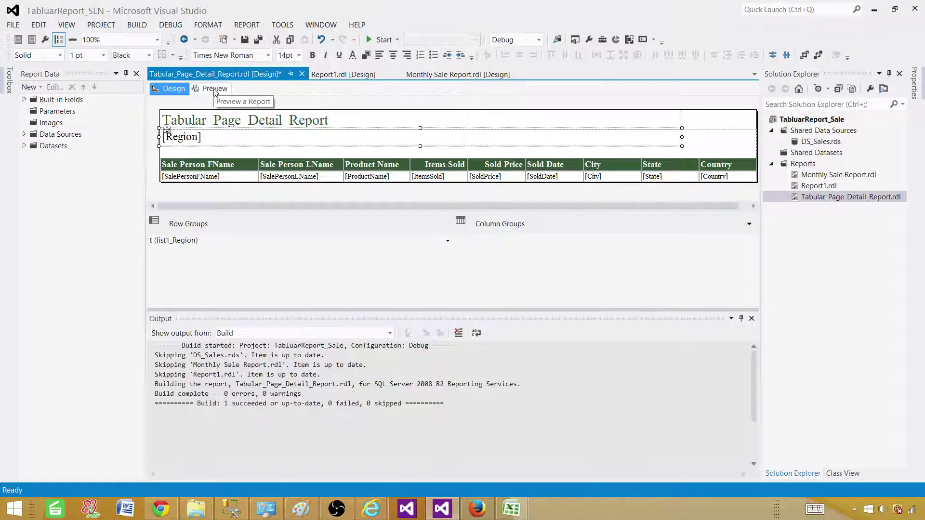
Preview the widened report and check the SoldDate values in Management Studio.
{"action": "left_click", "coordinate": [214, 90]}
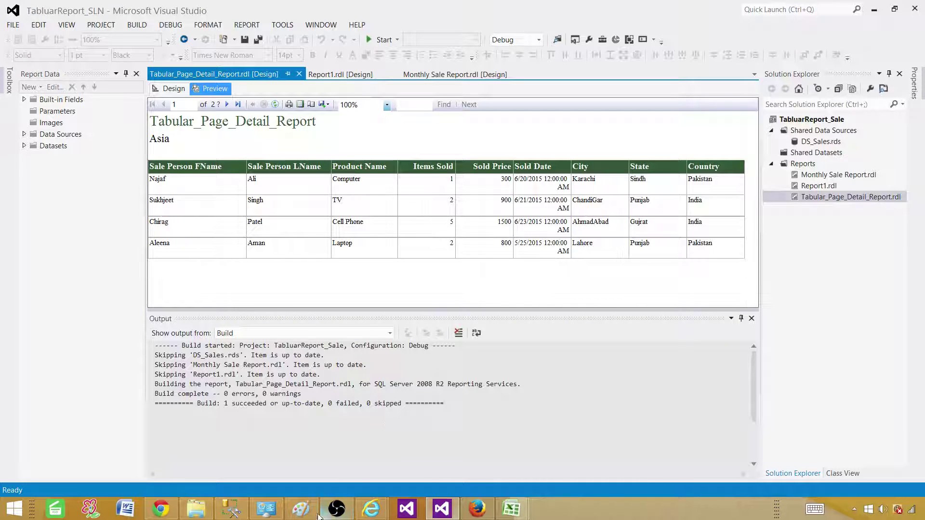
{"action": "left_click", "coordinate": [231, 509]}
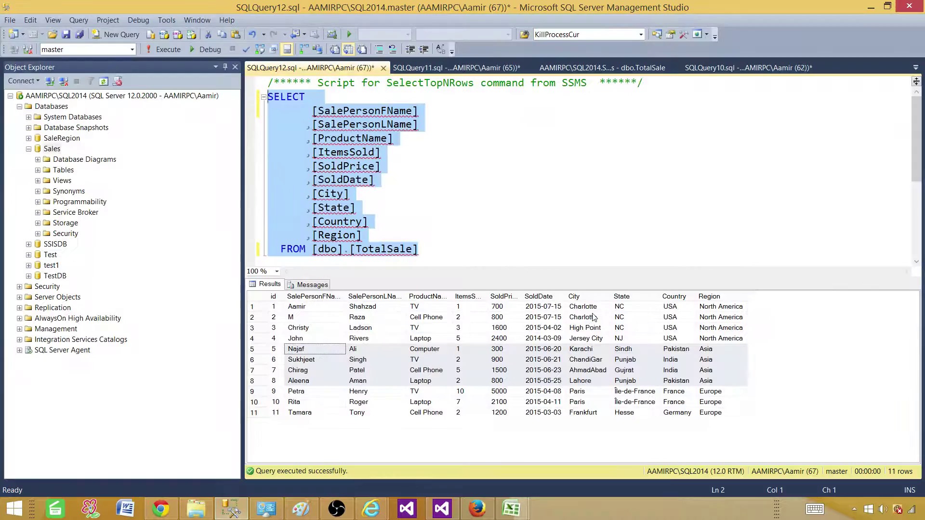
{"action": "left_click_drag", "start_coordinate": [550, 308], "coordinate": [559, 416]}
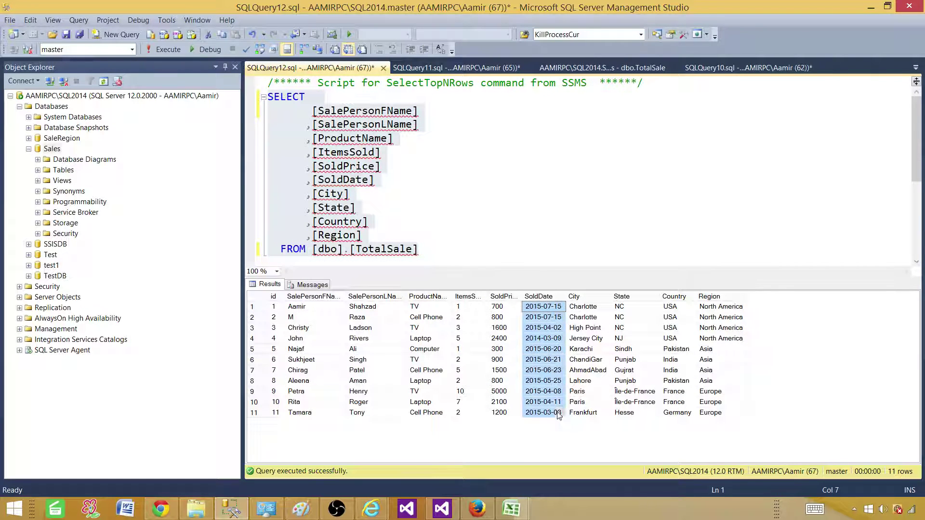
{"action": "left_click", "coordinate": [442, 508]}
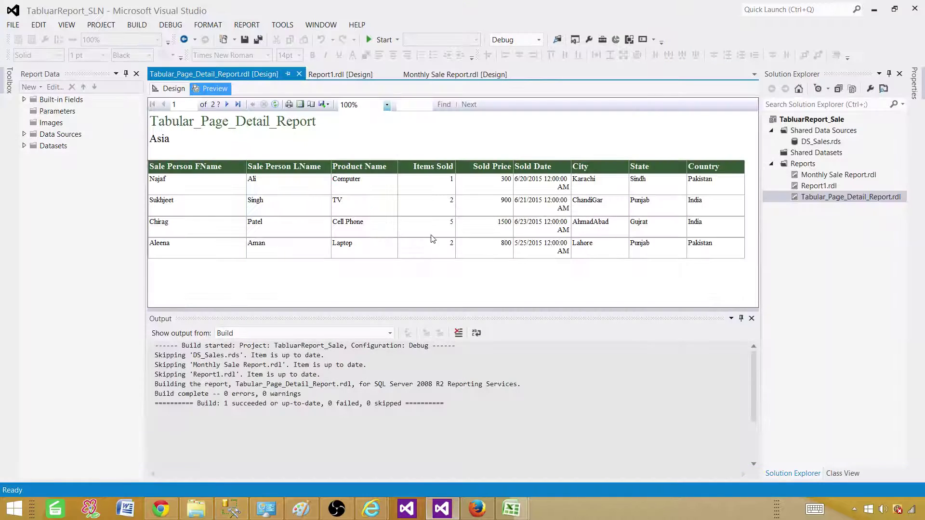
Format the SoldDate text box as a 2000-01-31 style date without the time.
{"action": "left_click", "coordinate": [175, 92]}
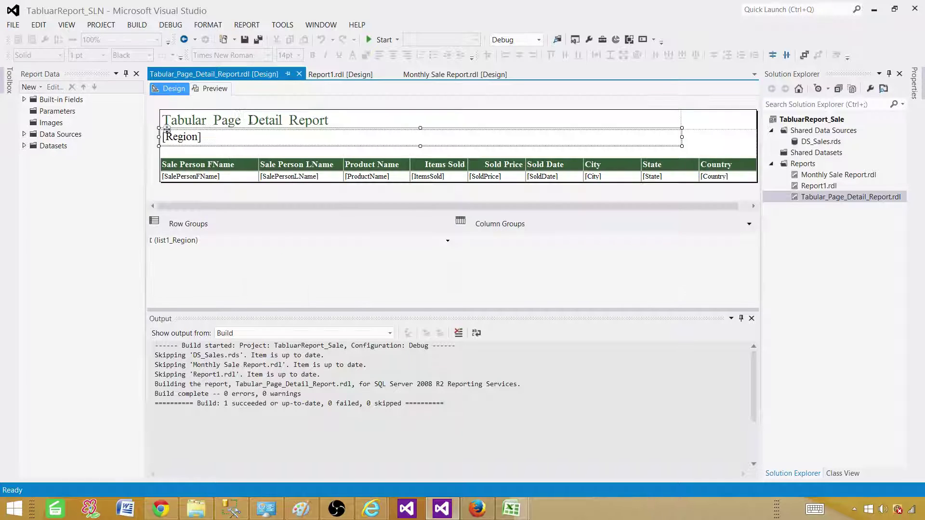
{"action": "left_click", "coordinate": [567, 177]}
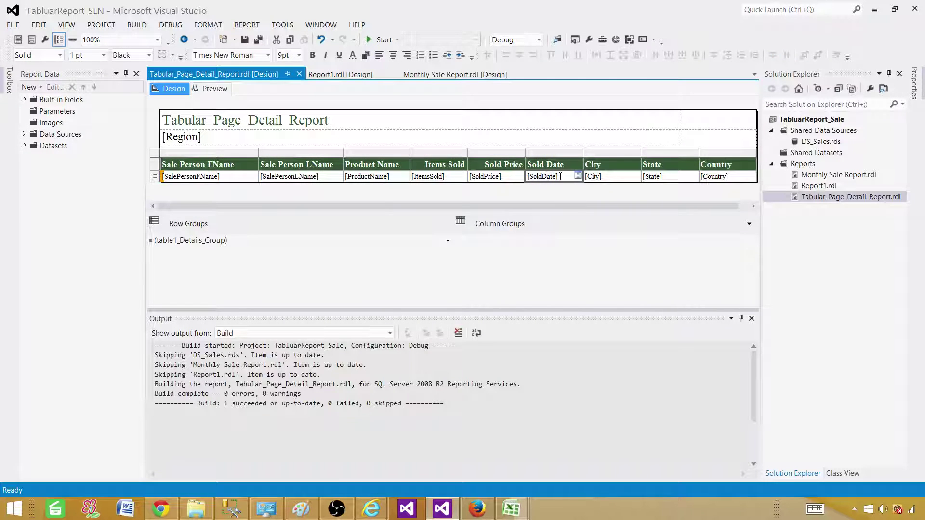
{"action": "right_click", "coordinate": [567, 179]}
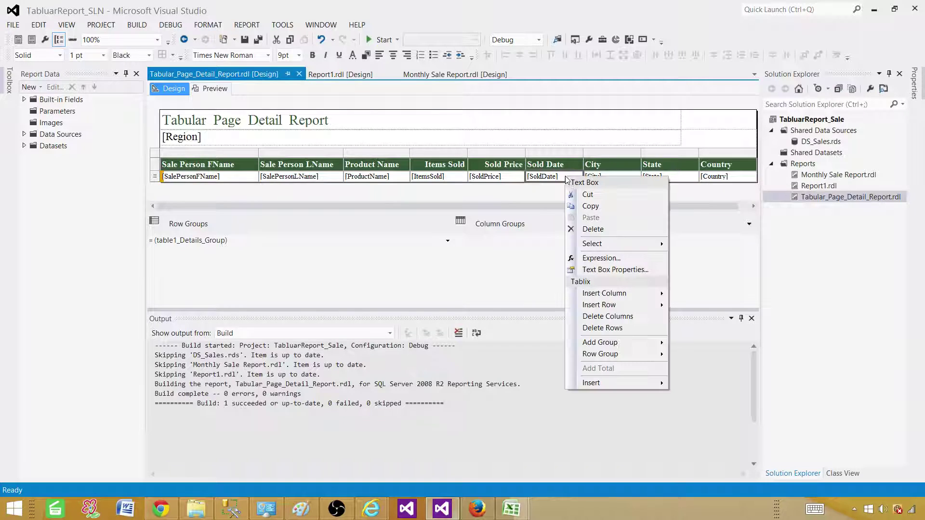
{"action": "left_click", "coordinate": [604, 271]}
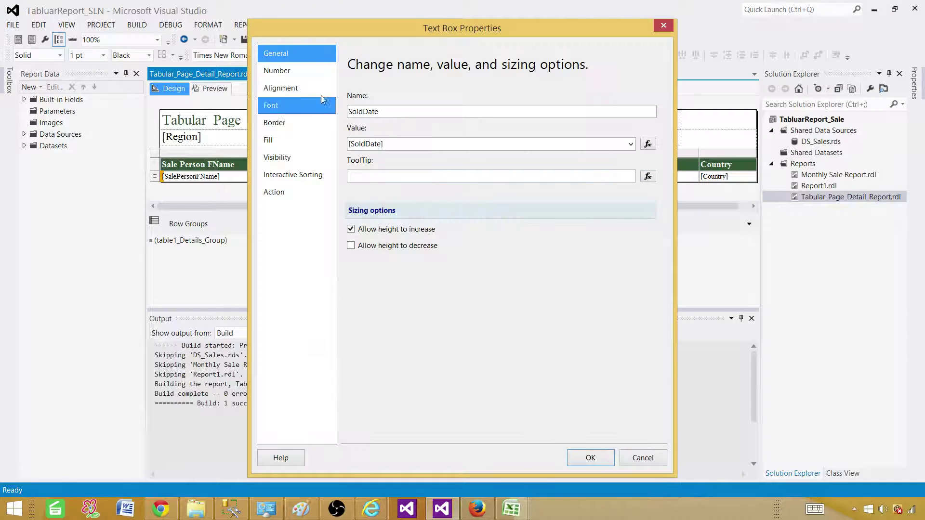
{"action": "left_click", "coordinate": [277, 70]}
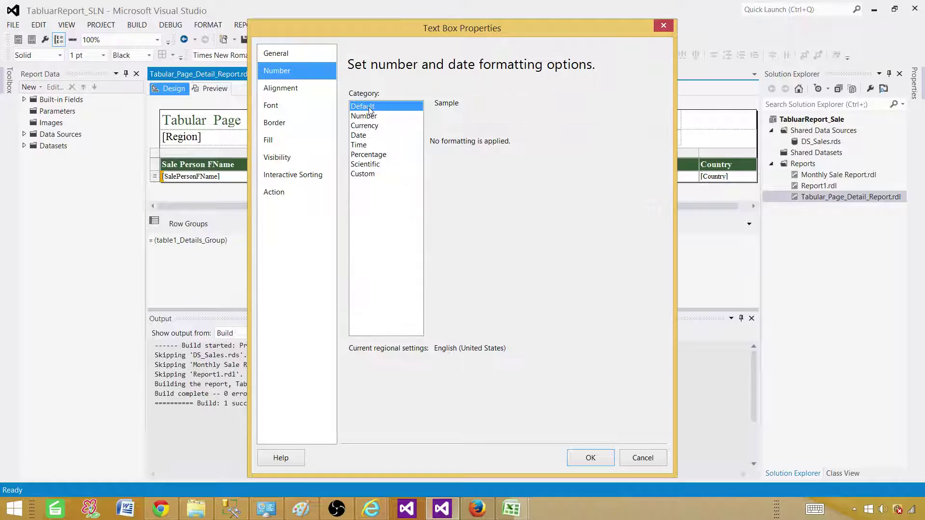
{"action": "left_click", "coordinate": [359, 135]}
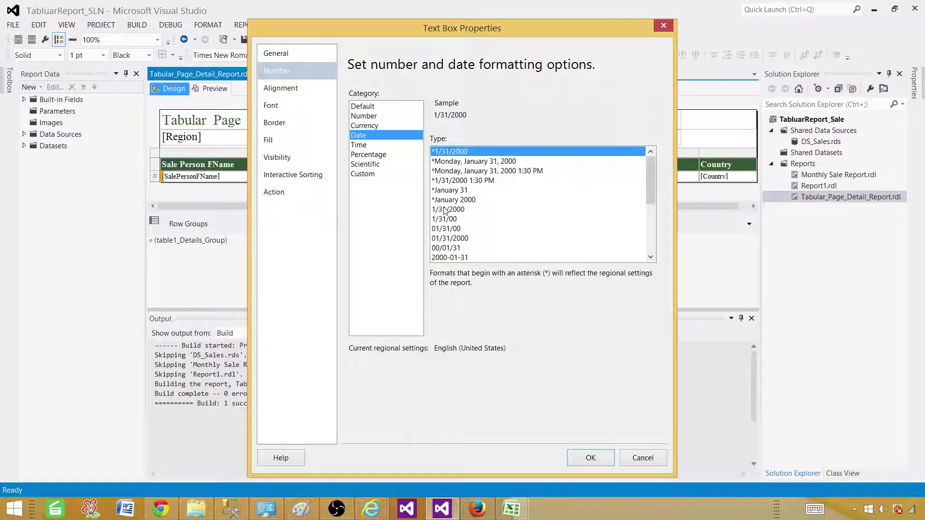
{"action": "left_click", "coordinate": [448, 258]}
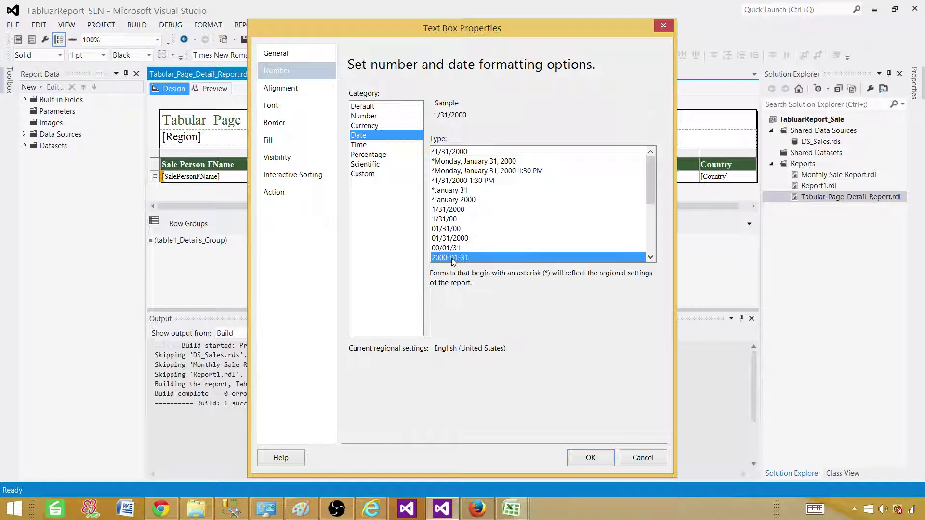
{"action": "left_click", "coordinate": [591, 458]}
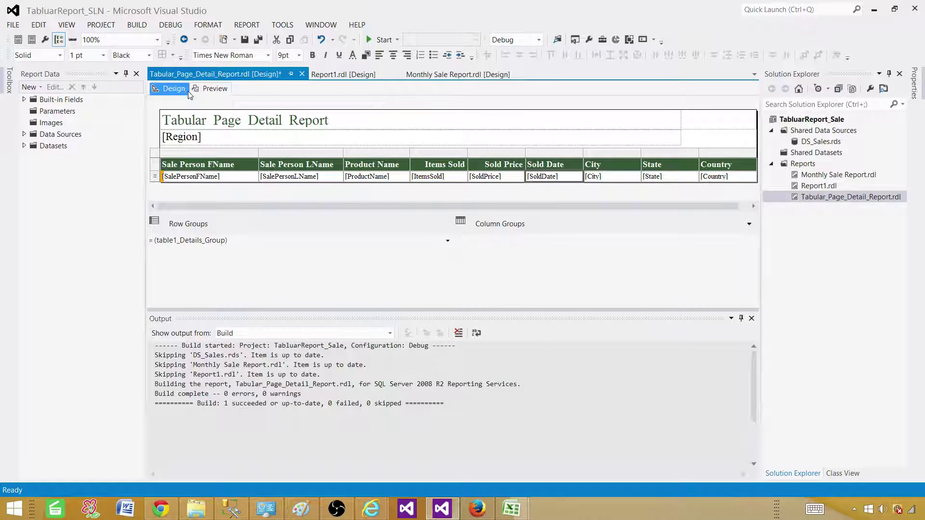
Preview the report to check the new date format.
{"action": "left_click", "coordinate": [211, 91]}
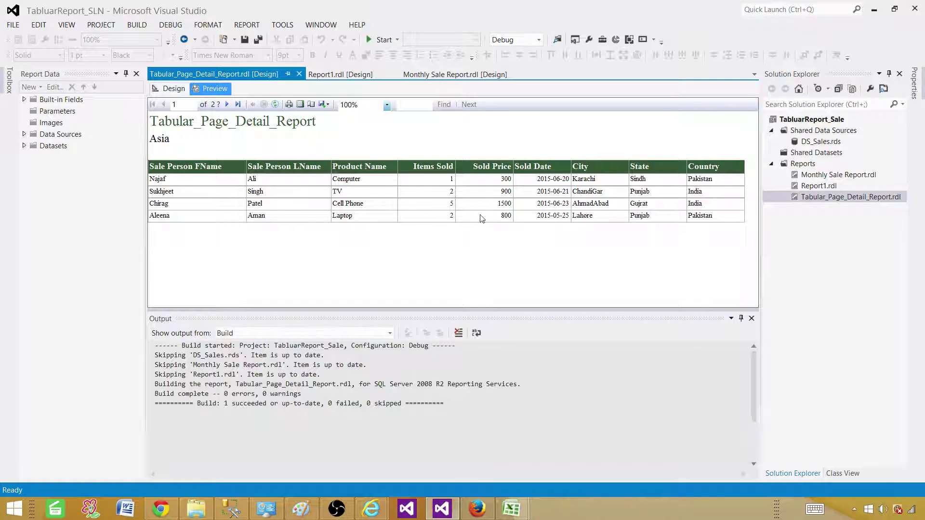
{"action": "left_click", "coordinate": [175, 92]}
{"action": "left_click", "coordinate": [200, 88]}
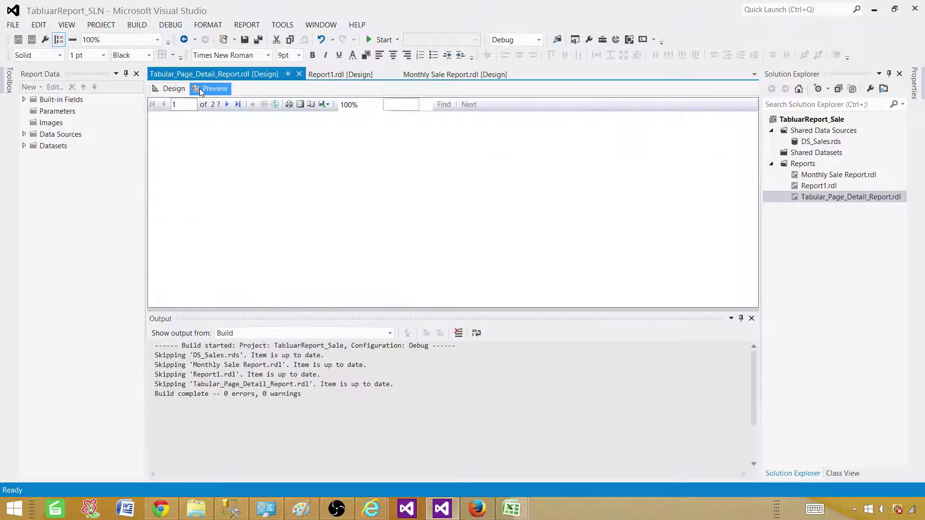
Export the report to Excel as Tabular_Page_Detail_Report.xlsx in SSRSProjects and open it.
{"action": "left_click", "coordinate": [330, 105]}
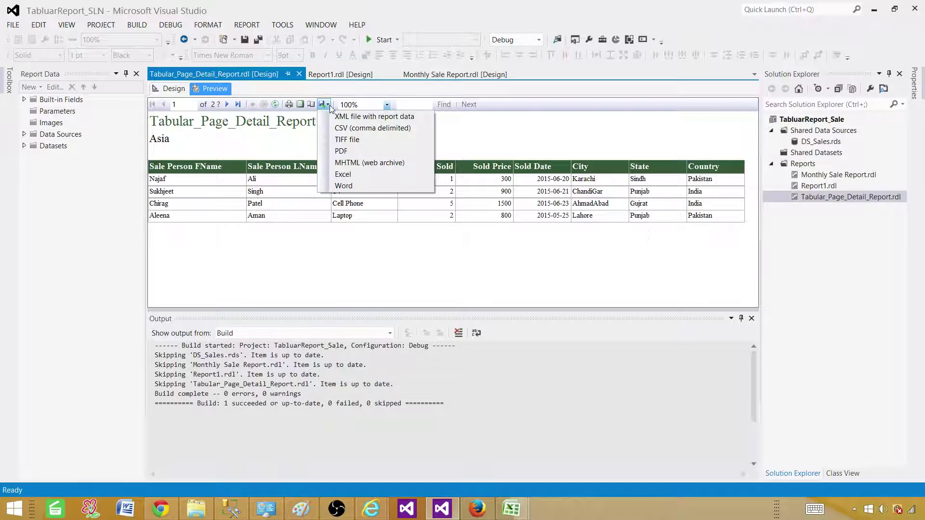
{"action": "left_click", "coordinate": [349, 175]}
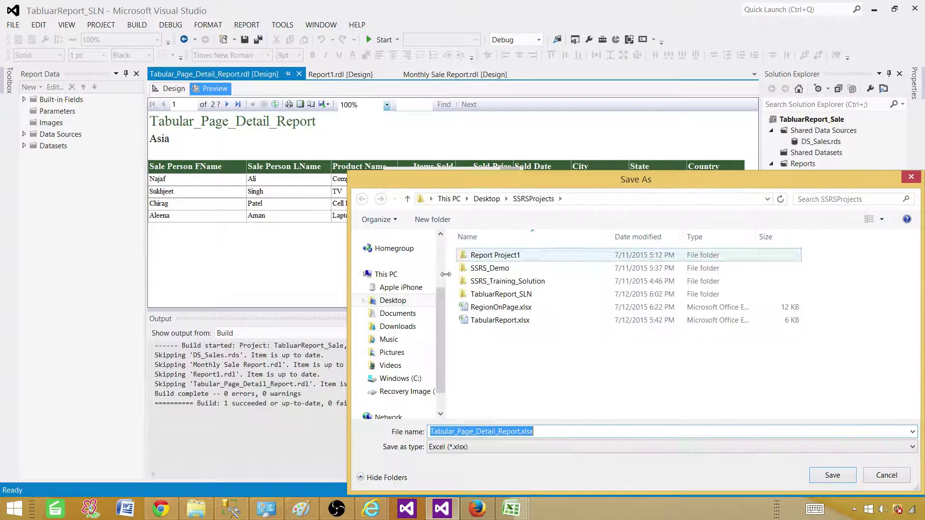
{"action": "left_click", "coordinate": [551, 429]}
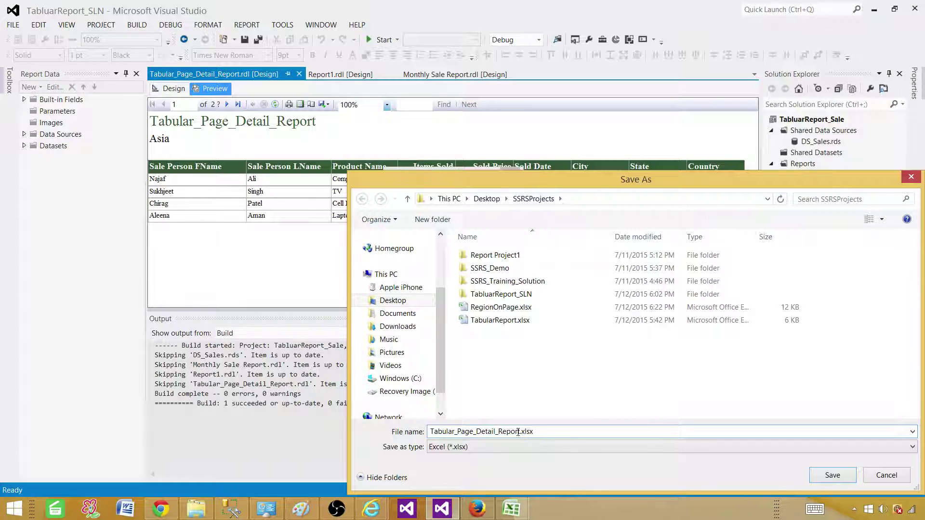
{"action": "left_click_drag", "start_coordinate": [521, 432], "coordinate": [425, 426]}
{"action": "left_click", "coordinate": [536, 432]}
{"action": "left_click", "coordinate": [825, 476]}
{"action": "left_click", "coordinate": [196, 509]}
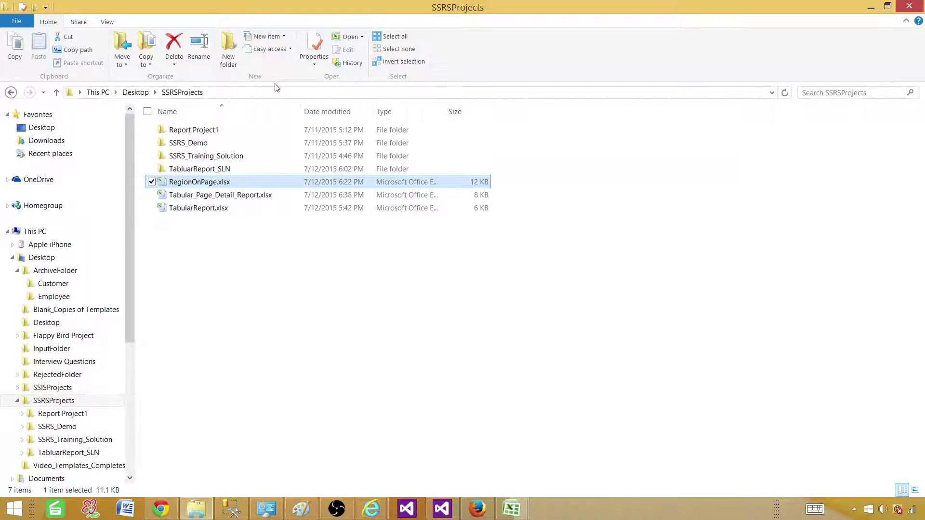
{"action": "double_click", "coordinate": [229, 196]}
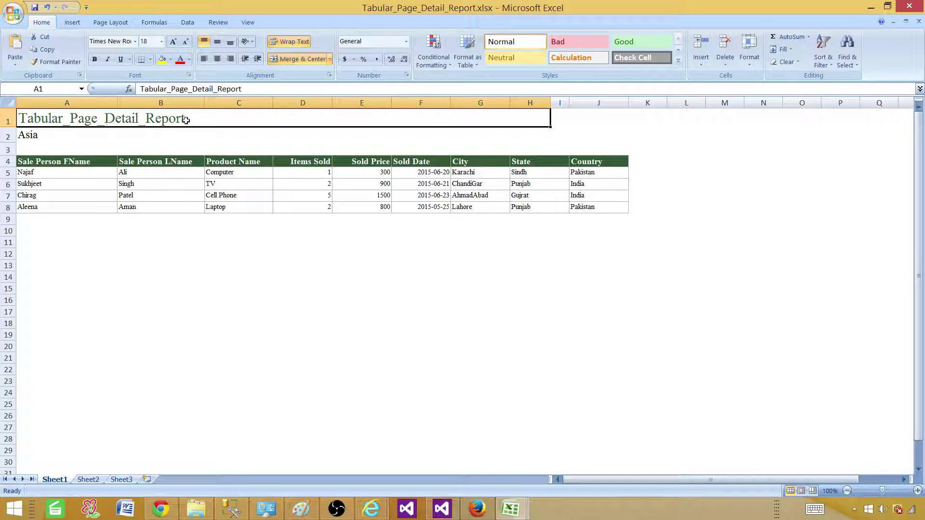
Inspect the Asia, Europe and North America sales tables on Sheet1, Sheet2 and Sheet3.
{"action": "left_click", "coordinate": [33, 135]}
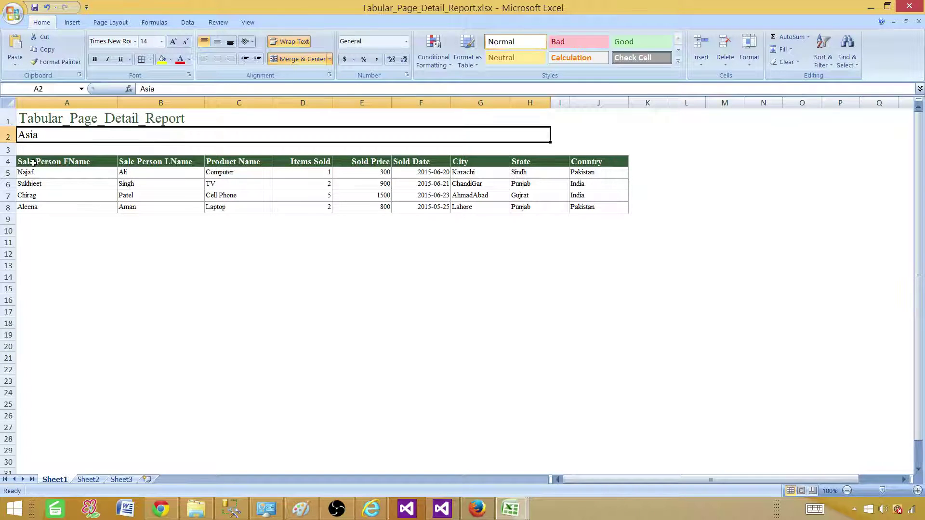
{"action": "left_click_drag", "start_coordinate": [33, 164], "coordinate": [589, 212]}
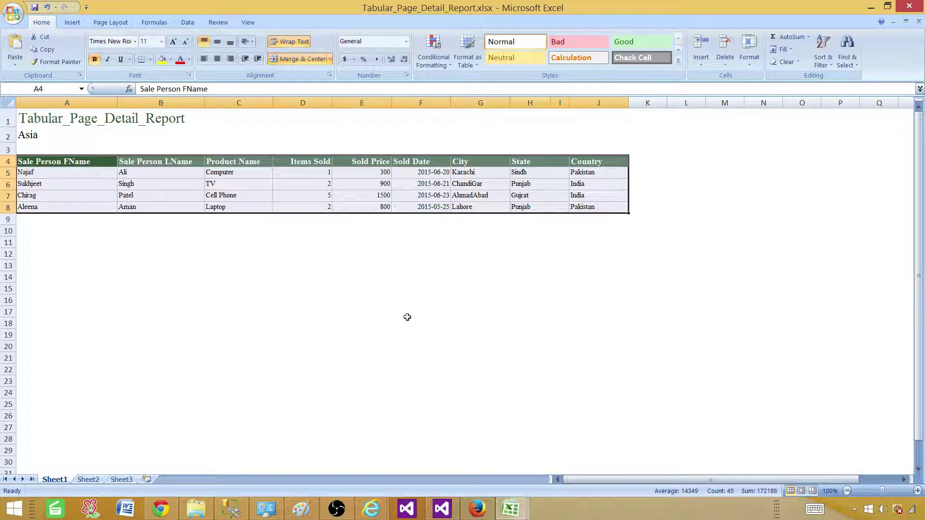
{"action": "left_click", "coordinate": [86, 480]}
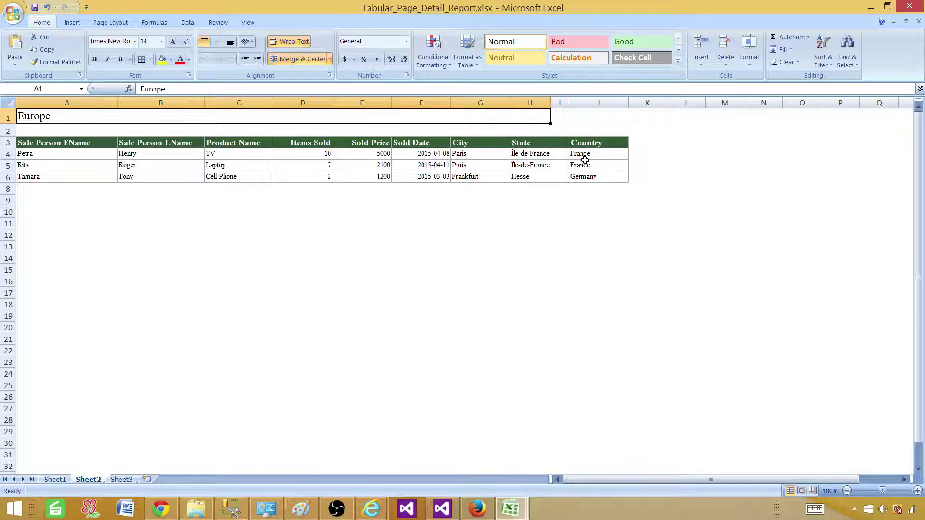
{"action": "left_click_drag", "start_coordinate": [583, 154], "coordinate": [588, 177]}
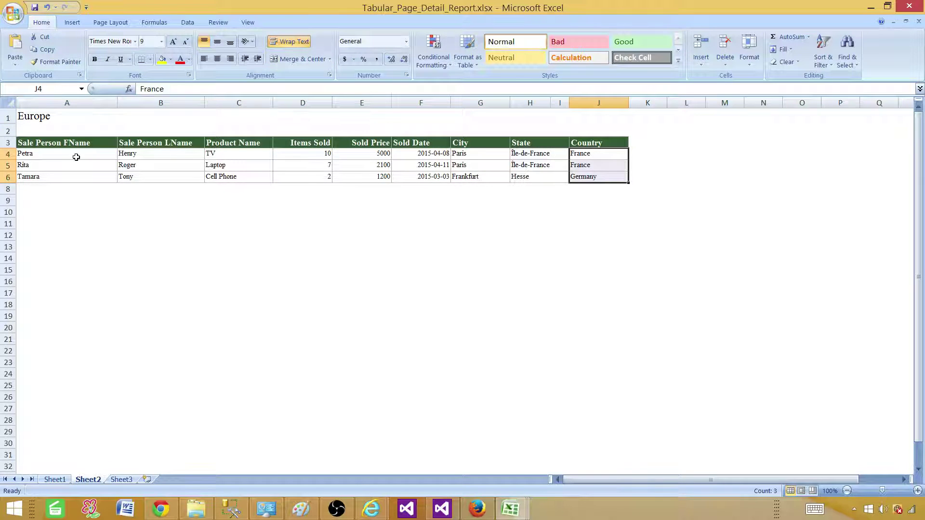
{"action": "left_click_drag", "start_coordinate": [76, 153], "coordinate": [597, 179]}
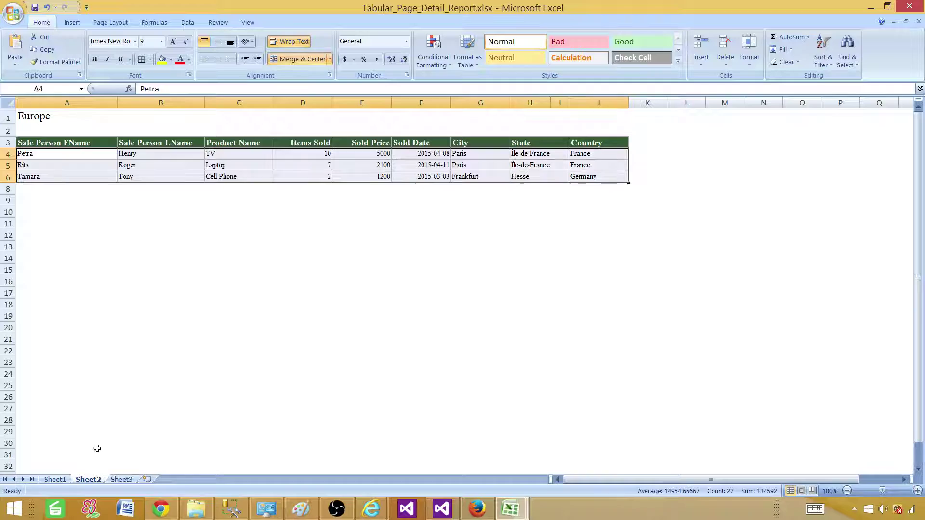
{"action": "left_click", "coordinate": [121, 479]}
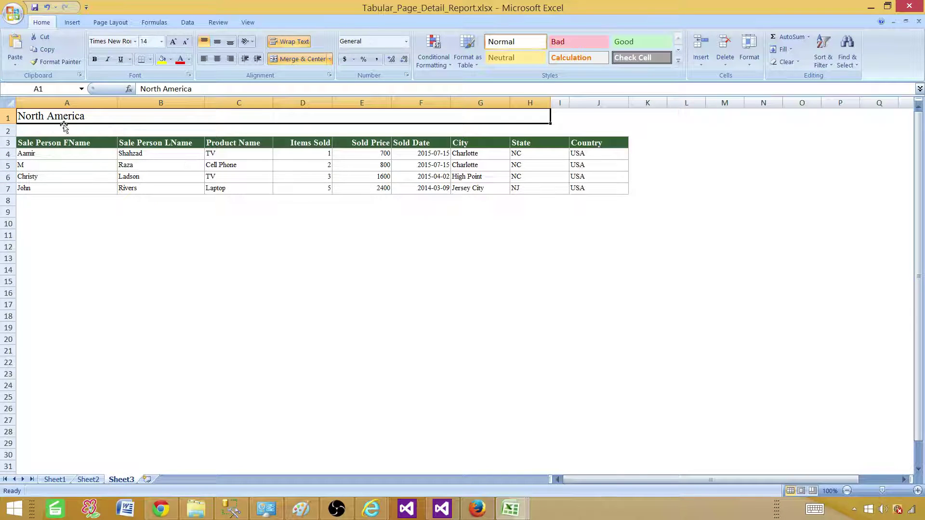
{"action": "left_click_drag", "start_coordinate": [589, 154], "coordinate": [591, 189]}
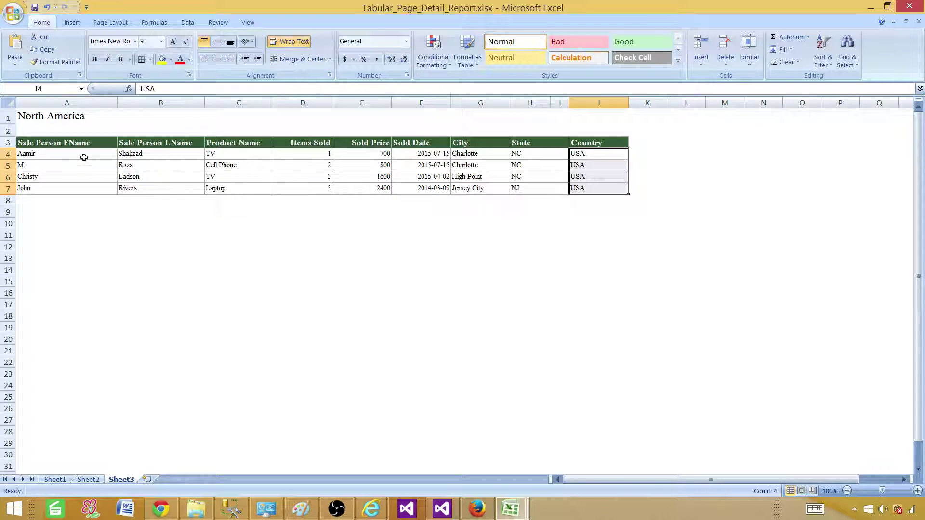
{"action": "left_click_drag", "start_coordinate": [83, 154], "coordinate": [535, 189]}
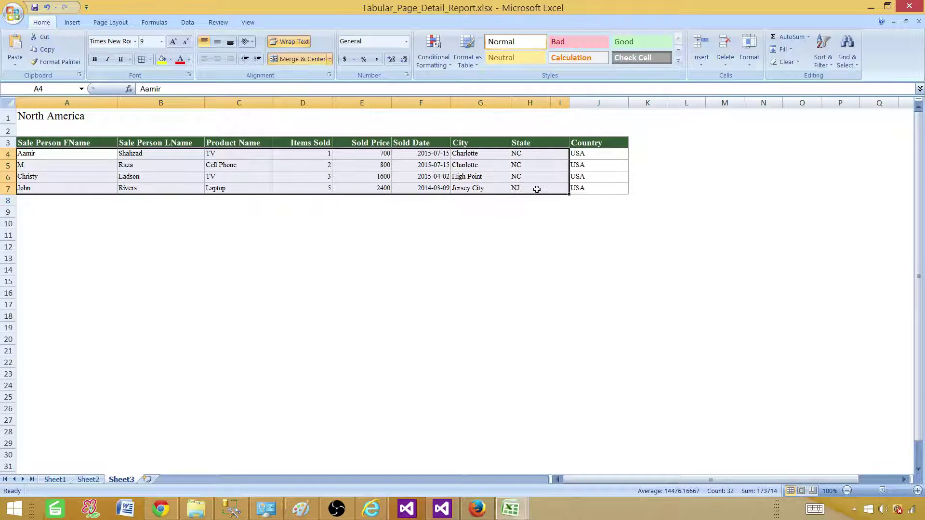
{"action": "left_click", "coordinate": [278, 285]}
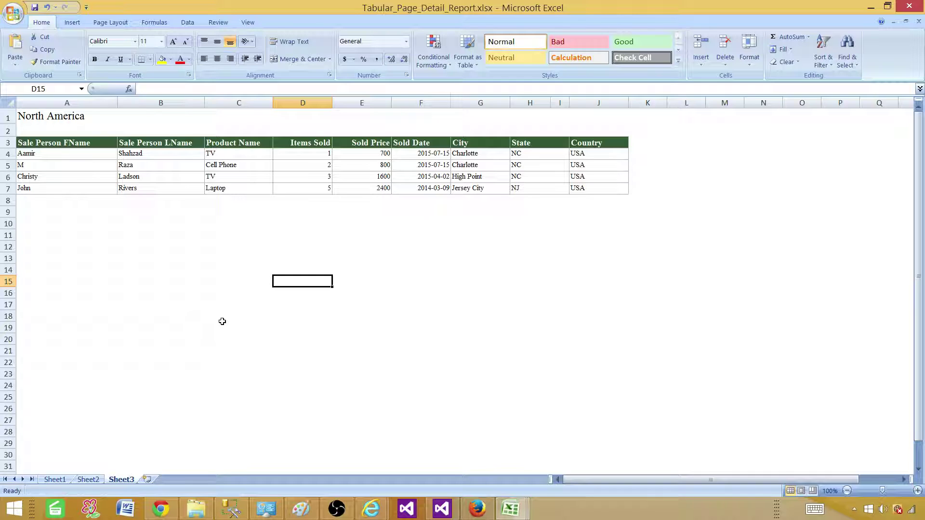
Check that Sale holds Monthly Sale Report and Data Sources holds DS_Sales, returning Home.
{"action": "mouse_move", "coordinate": [450, 512]}
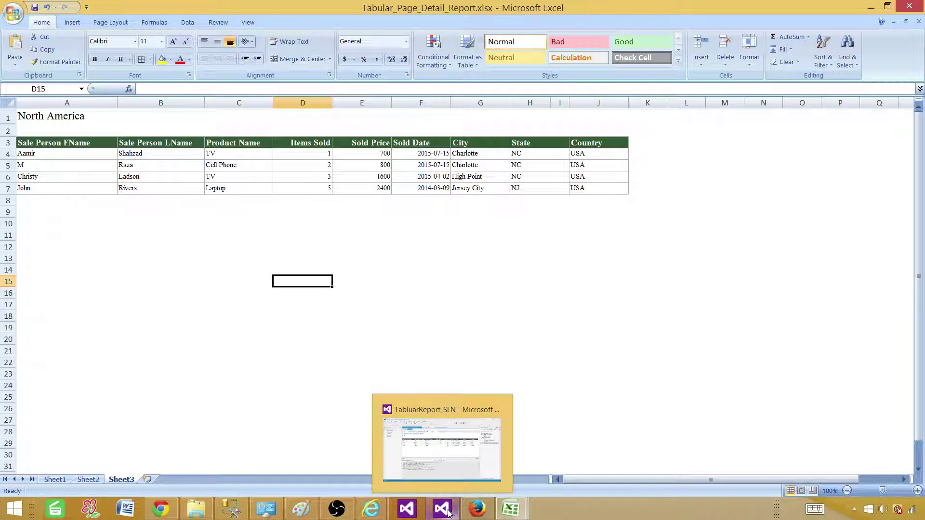
{"action": "mouse_move", "coordinate": [371, 509]}
{"action": "left_click", "coordinate": [391, 450]}
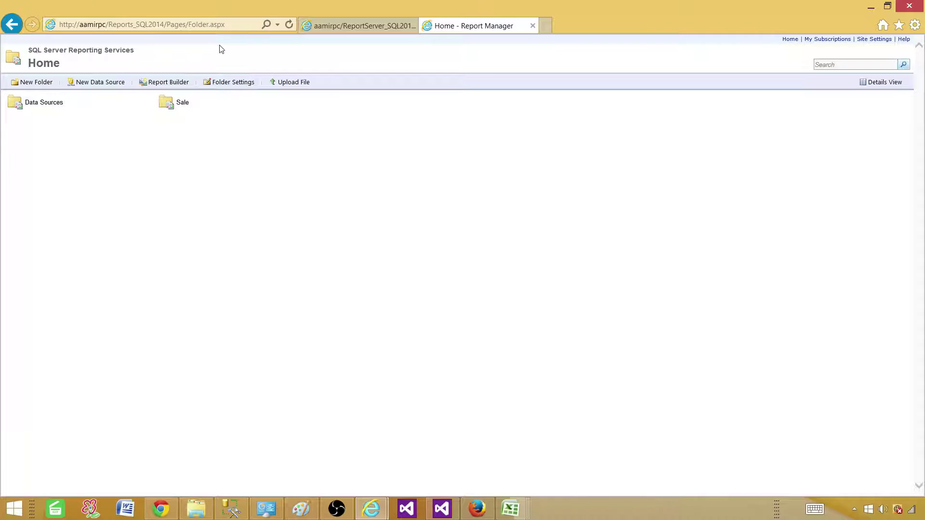
{"action": "left_click", "coordinate": [289, 24]}
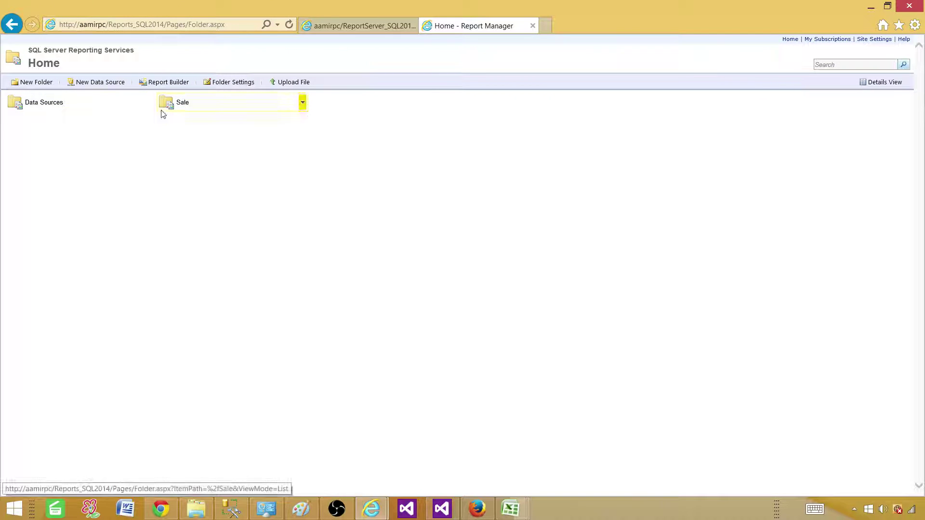
{"action": "left_click", "coordinate": [182, 102]}
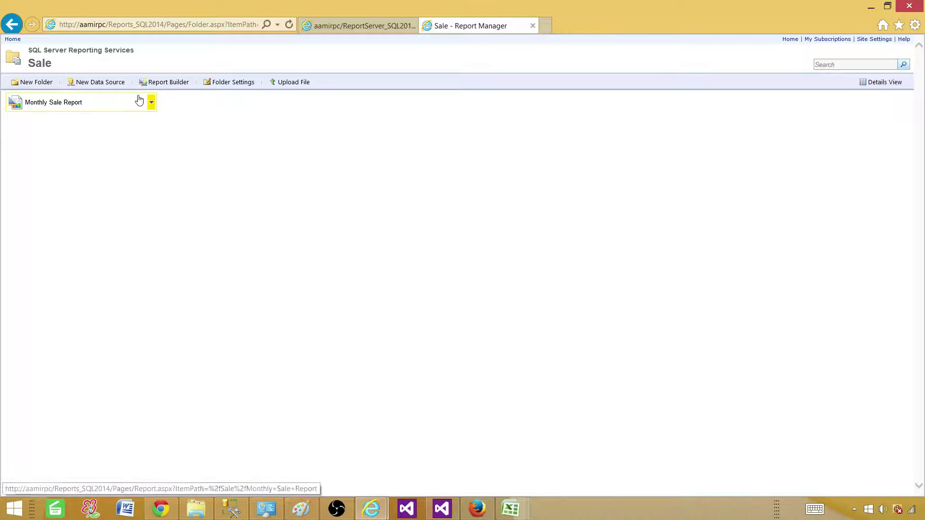
{"action": "left_click", "coordinate": [11, 24]}
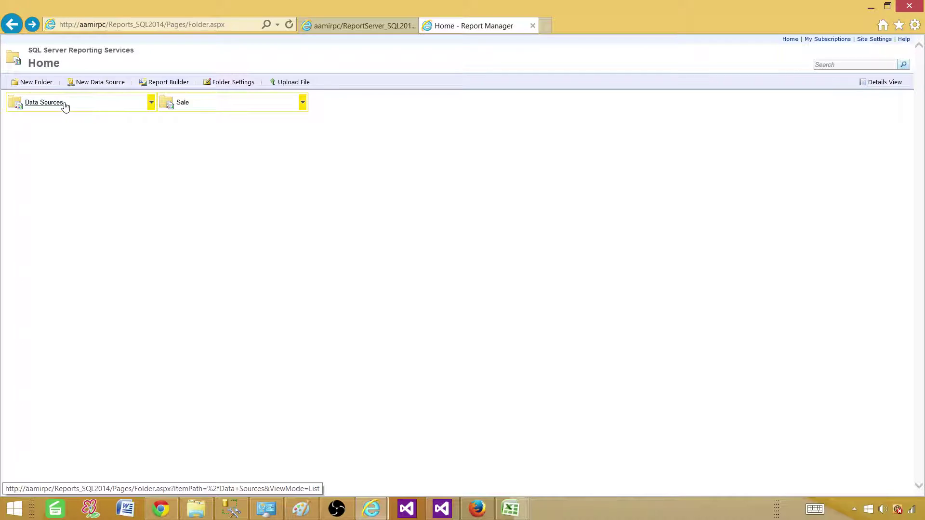
{"action": "left_click", "coordinate": [65, 106]}
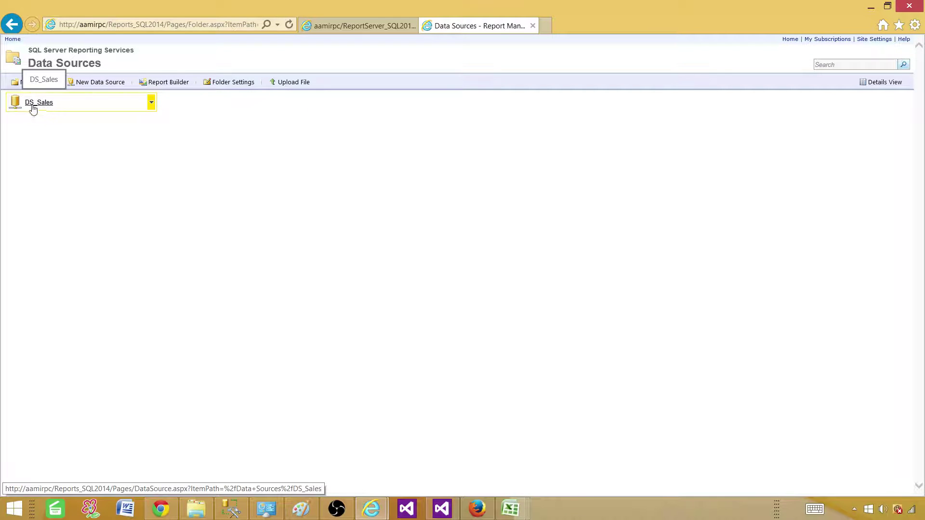
{"action": "left_click", "coordinate": [14, 25]}
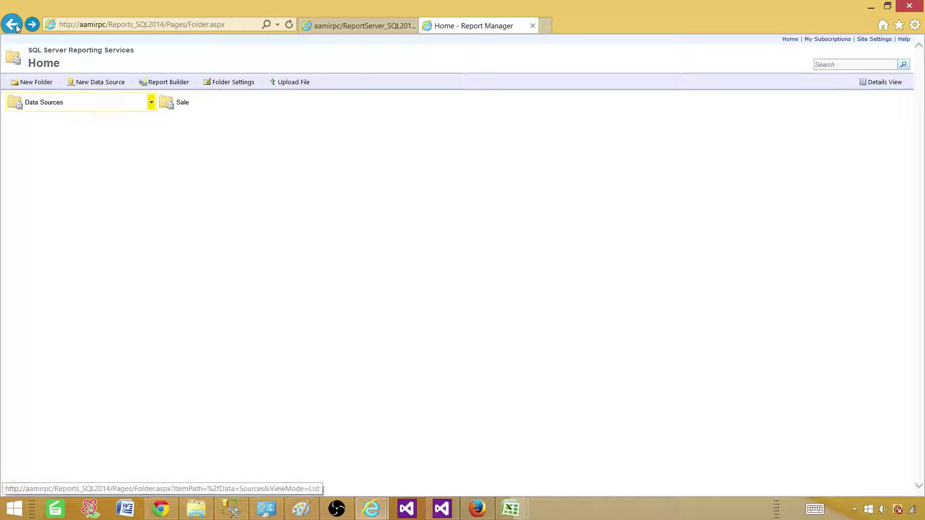
Open the TabluarReport_Sale project's property pages.
{"action": "left_click", "coordinate": [442, 509]}
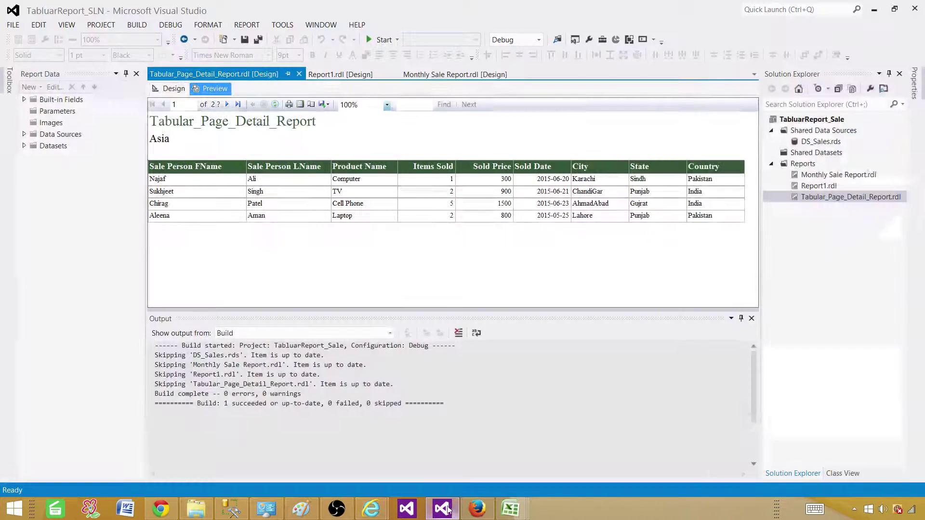
{"action": "left_click", "coordinate": [790, 120]}
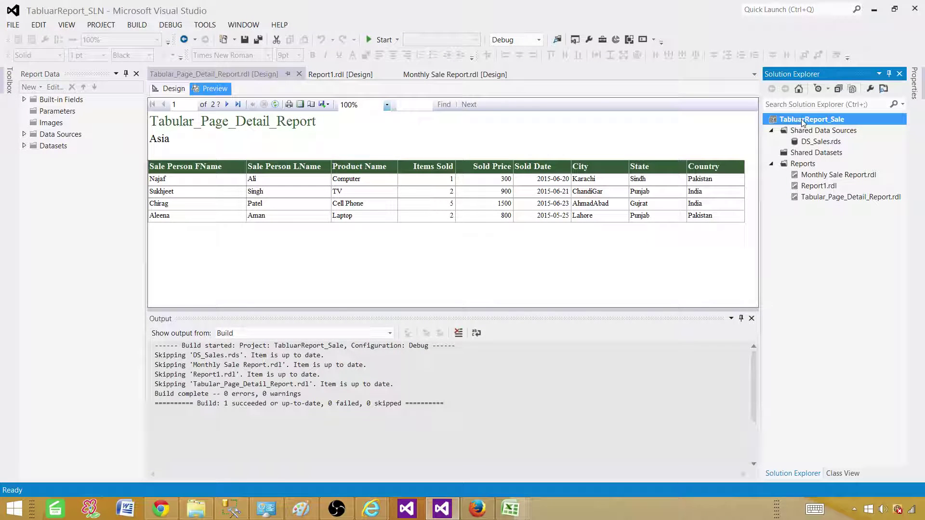
{"action": "right_click", "coordinate": [802, 122]}
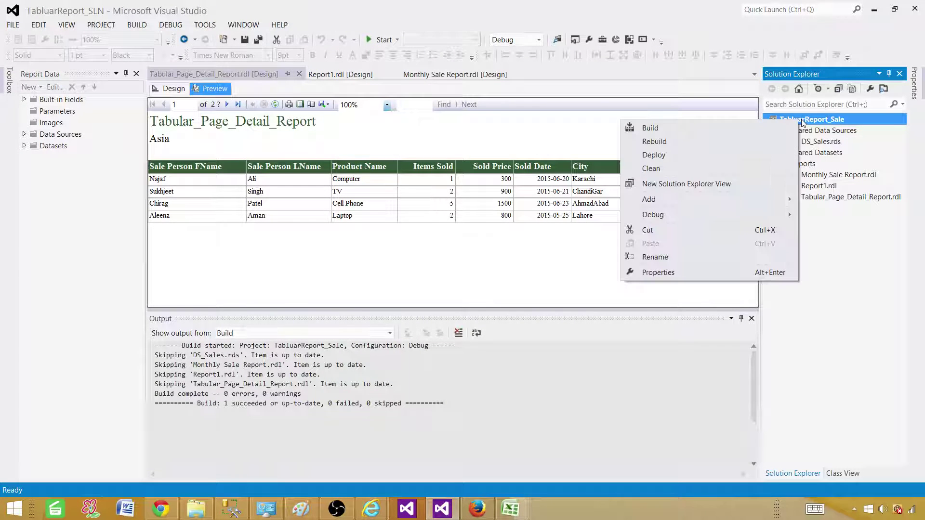
{"action": "left_click", "coordinate": [693, 273]}
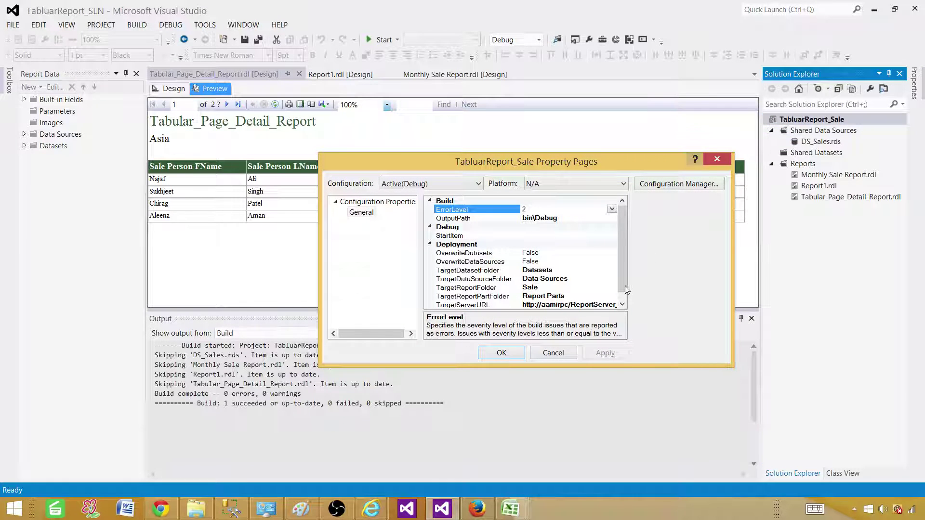
Change TargetReportFolder from Sale to SaleDetail.
{"action": "scroll", "coordinate": [535, 279], "scroll_direction": "down", "scroll_amount": 1}
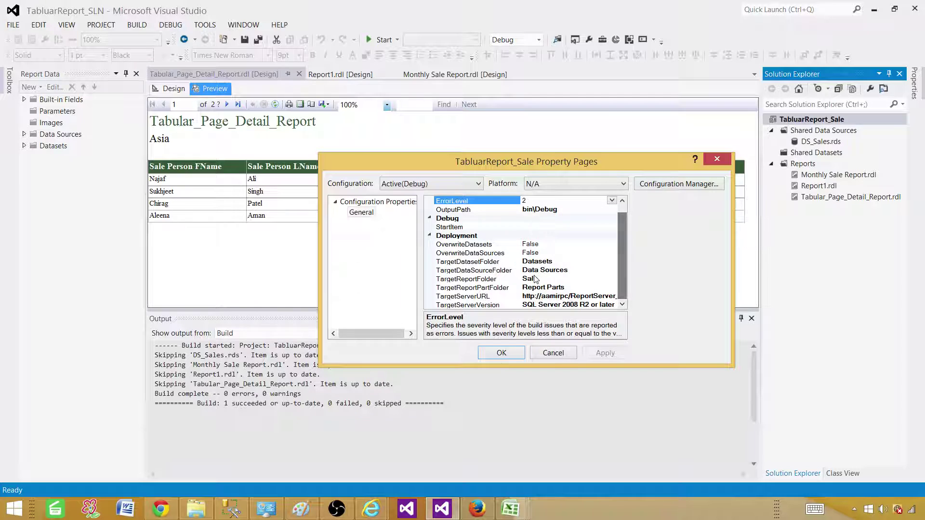
{"action": "left_click", "coordinate": [542, 279]}
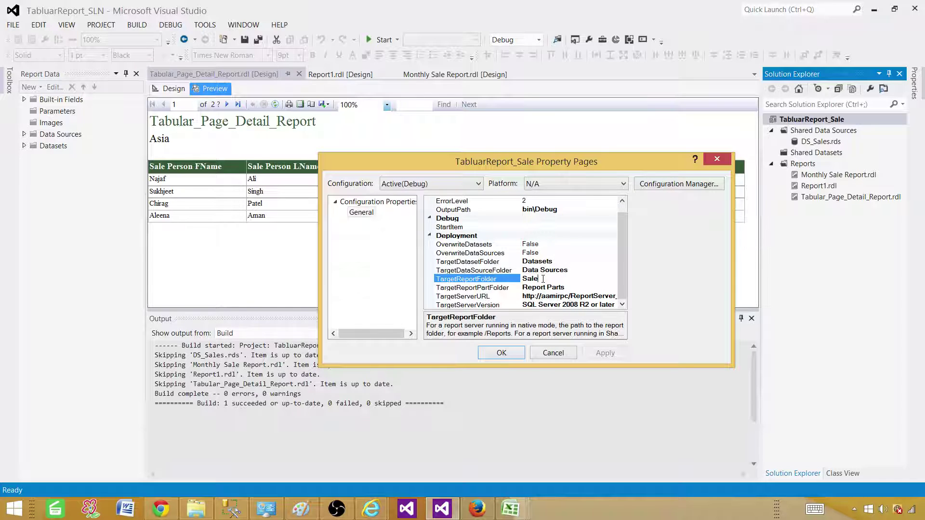
{"action": "left_click_drag", "start_coordinate": [544, 279], "coordinate": [521, 279]}
{"action": "left_click", "coordinate": [542, 280]}
{"action": "type", "text": "Detail"}
{"action": "left_click", "coordinate": [555, 271]}
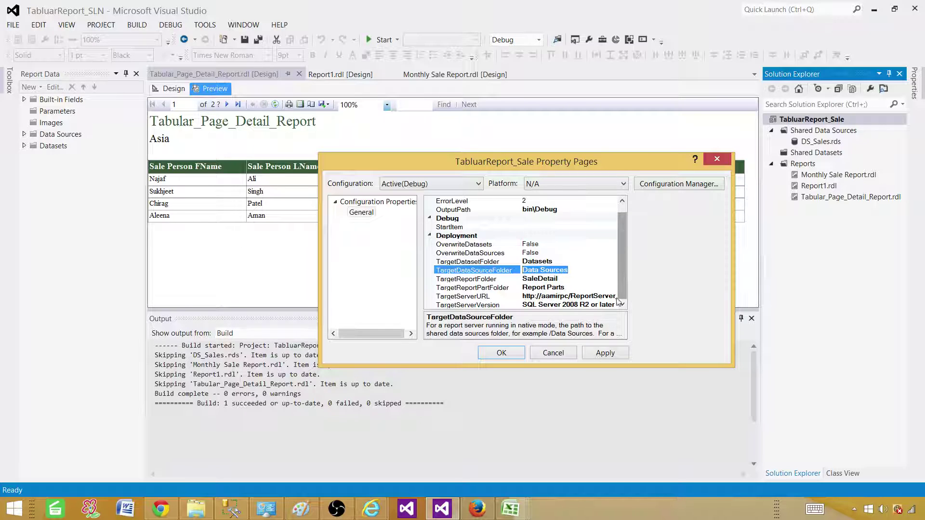
{"action": "left_click", "coordinate": [602, 297]}
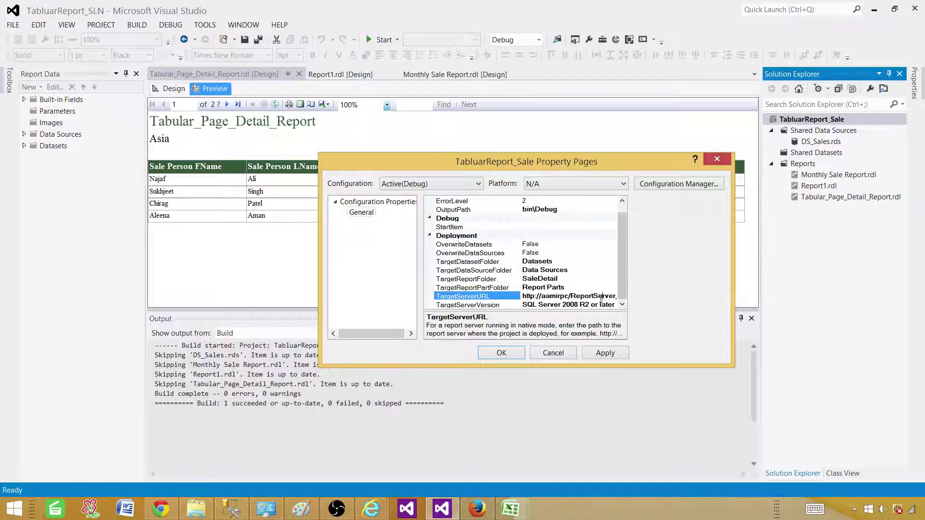
Reload the report server root listing and view the DS_Sales data source definition.
{"action": "mouse_move", "coordinate": [371, 508]}
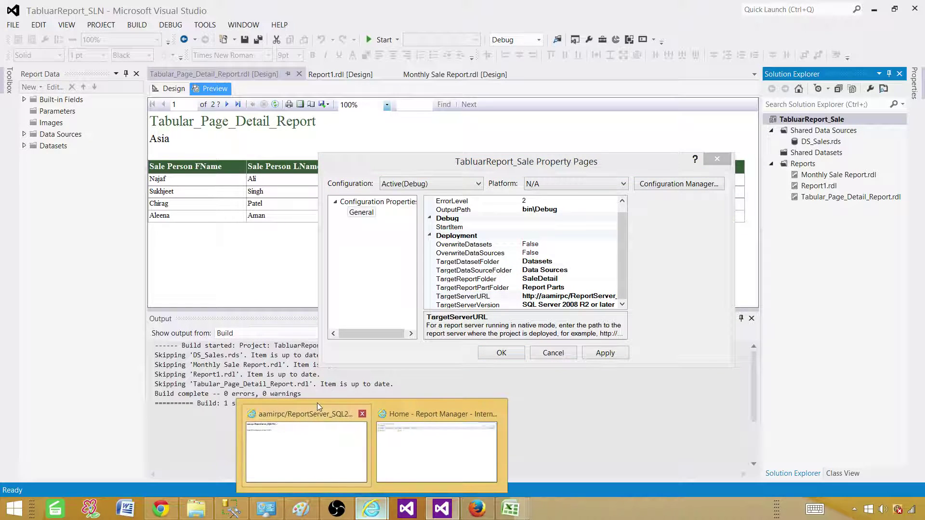
{"action": "left_click", "coordinate": [320, 431]}
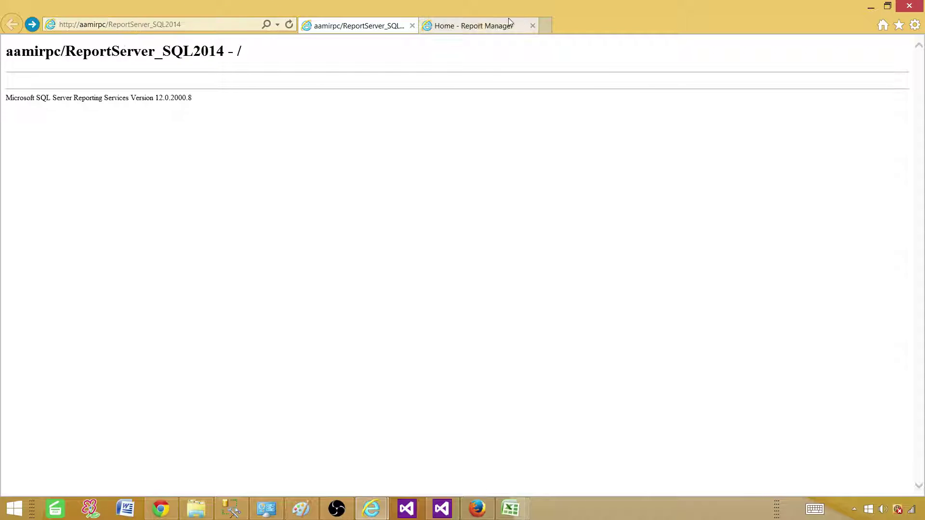
{"action": "left_click", "coordinate": [479, 27]}
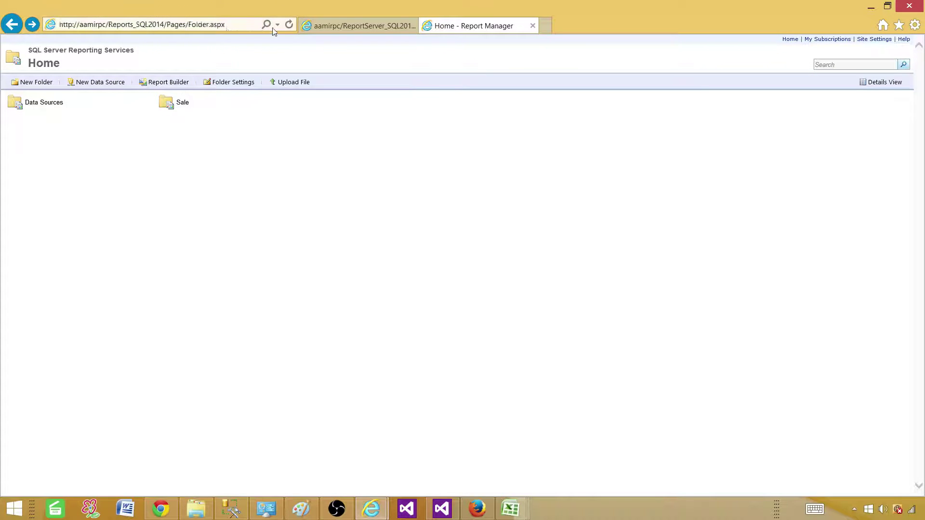
{"action": "left_click", "coordinate": [352, 26]}
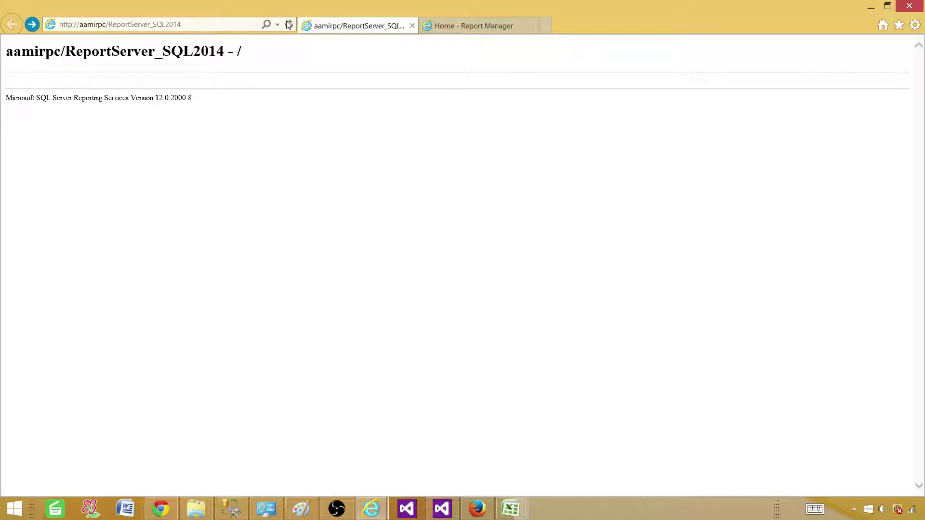
{"action": "left_click", "coordinate": [290, 24]}
{"action": "left_click", "coordinate": [218, 88]}
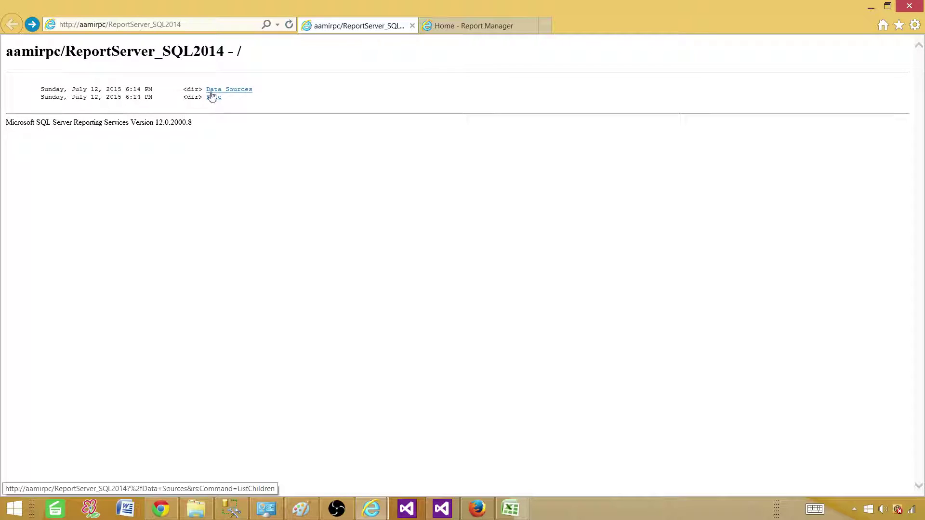
{"action": "left_click", "coordinate": [218, 97]}
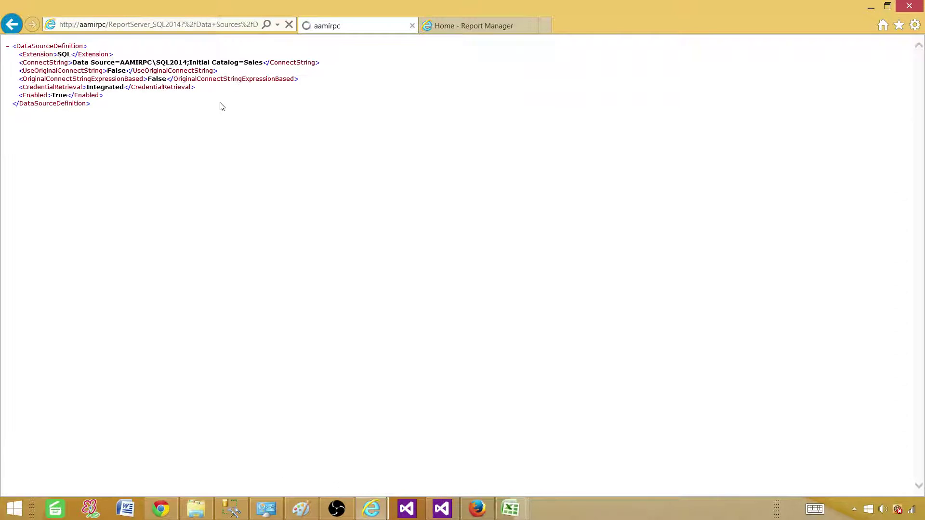
{"action": "left_click", "coordinate": [12, 29]}
{"action": "left_click", "coordinate": [13, 29]}
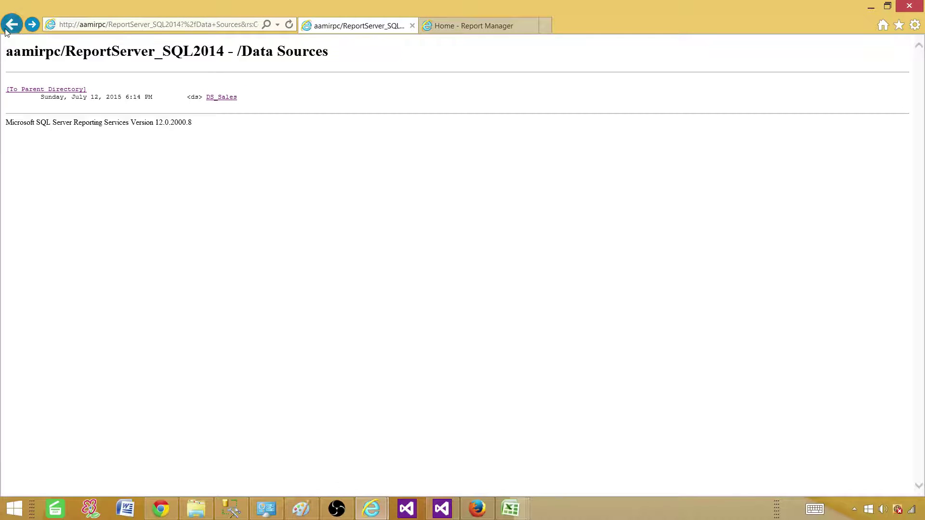
{"action": "left_click", "coordinate": [124, 24]}
{"action": "right_click", "coordinate": [124, 24]}
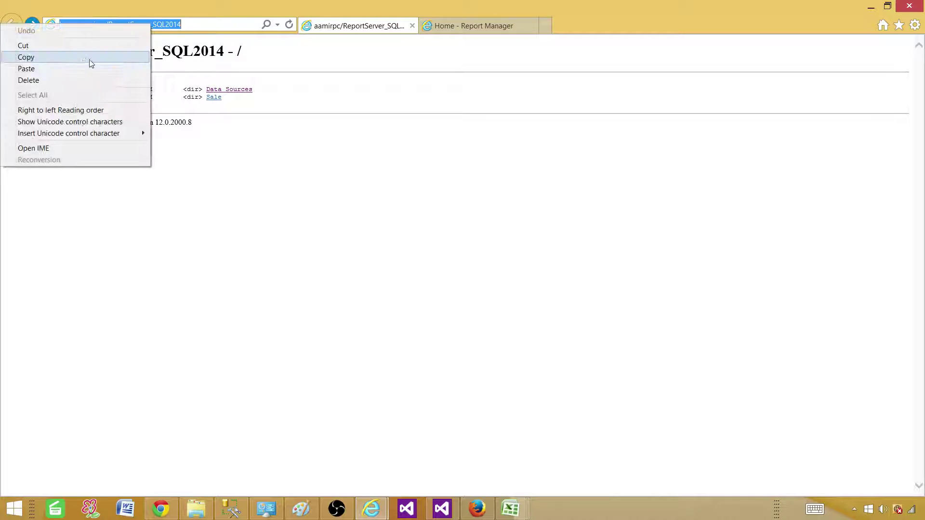
{"action": "left_click", "coordinate": [82, 58]}
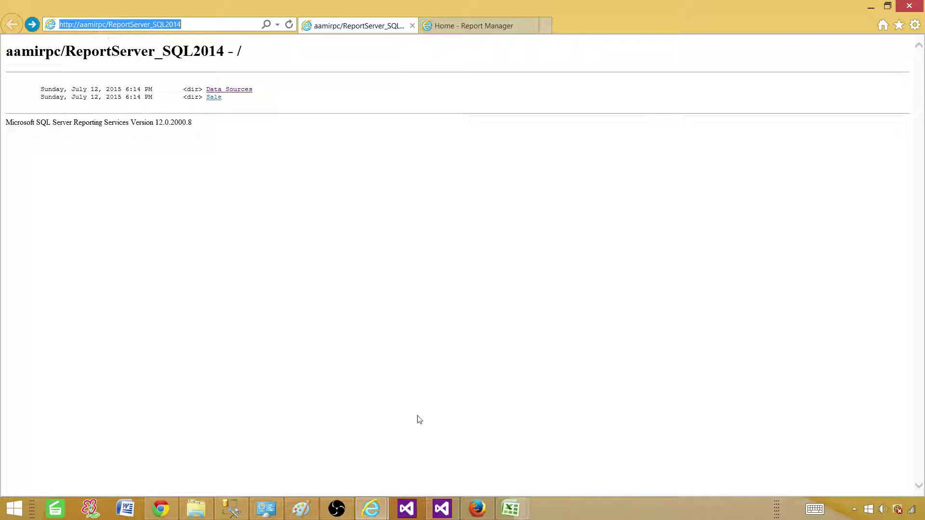
{"action": "left_click", "coordinate": [442, 509]}
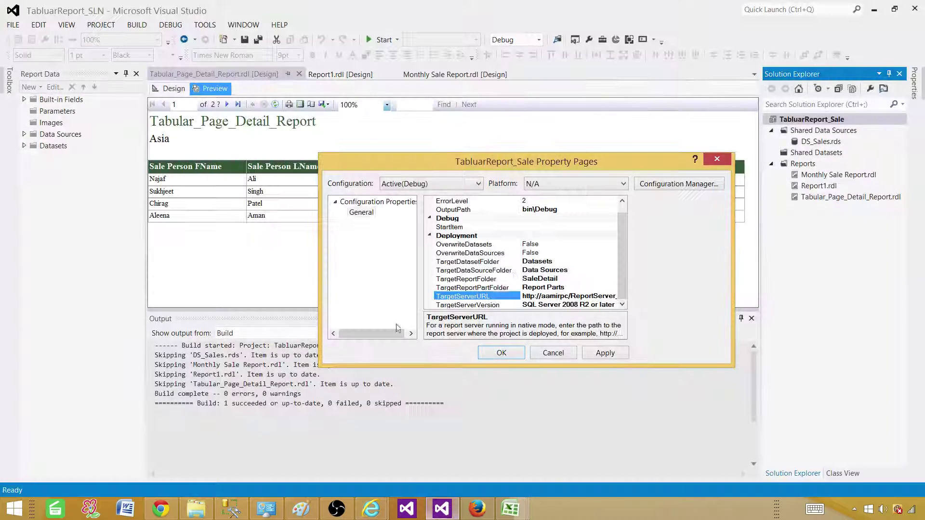
{"action": "left_click", "coordinate": [560, 296]}
{"action": "key", "text": "ctrl+a"}
{"action": "key", "text": "ctrl+v"}
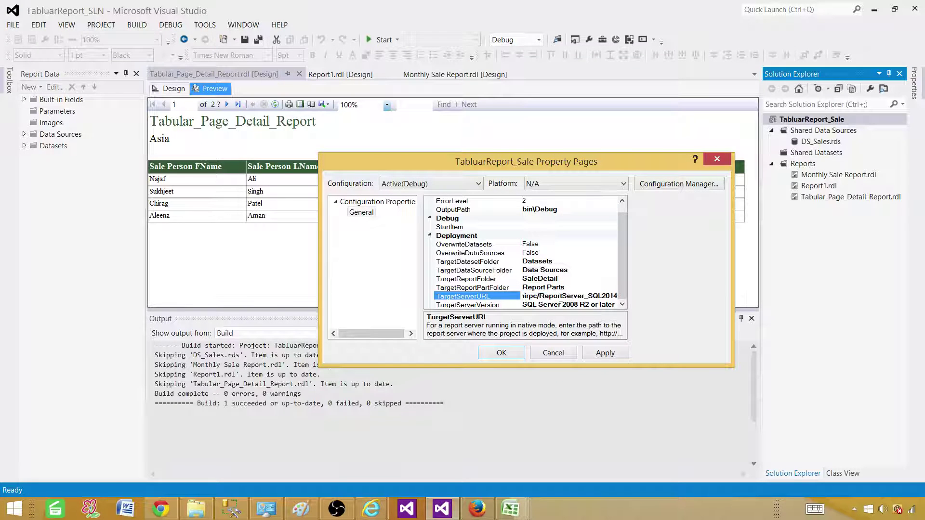
{"action": "left_click", "coordinate": [597, 356]}
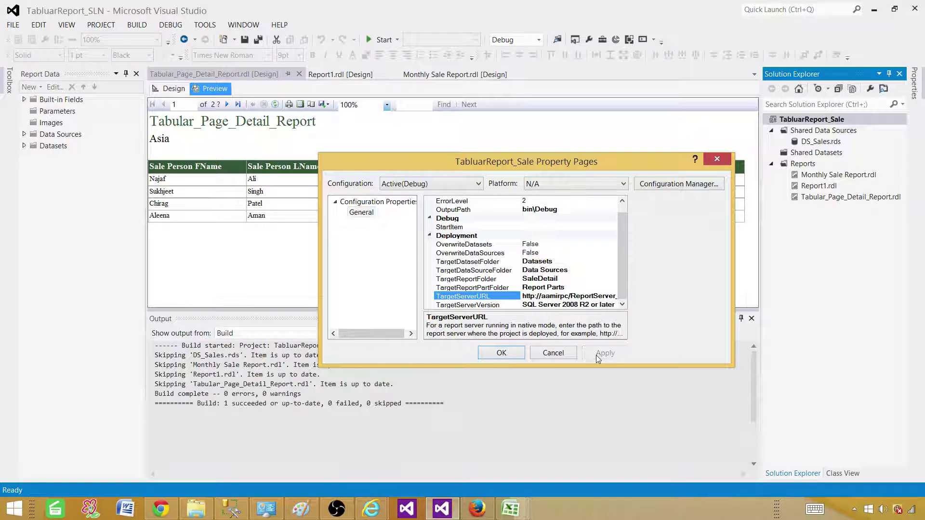
{"action": "left_click", "coordinate": [502, 356]}
Deploy Tabular_Page_Detail_Report.rdl to /SaleDetail and confirm the output's deploy path.
{"action": "right_click", "coordinate": [809, 120]}
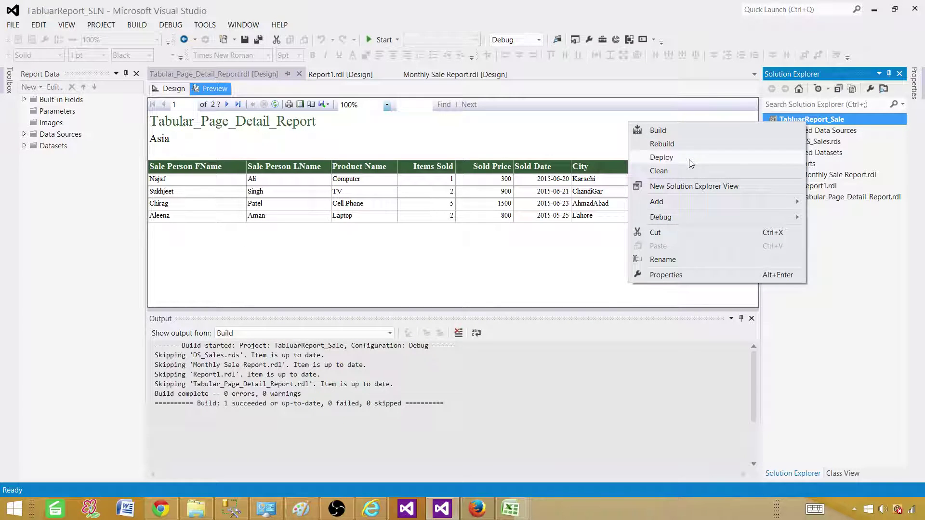
{"action": "left_click", "coordinate": [870, 229]}
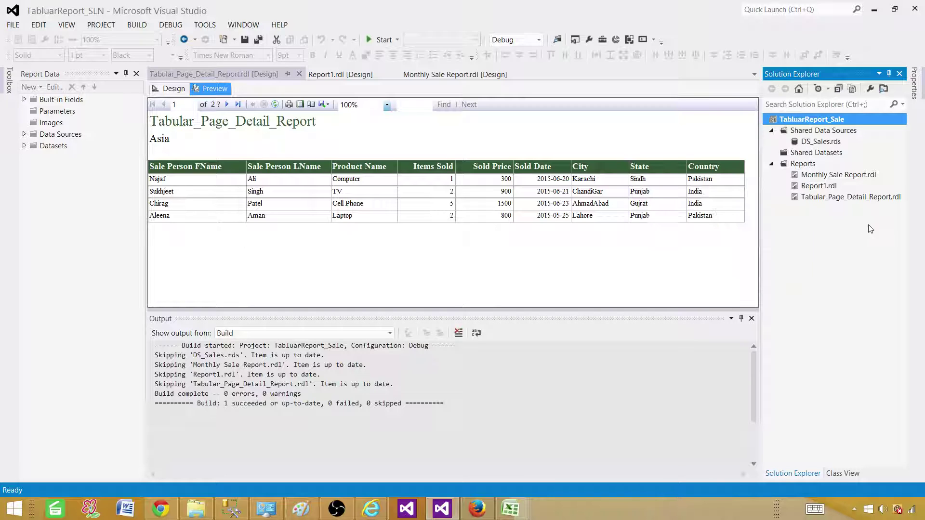
{"action": "left_click", "coordinate": [825, 199]}
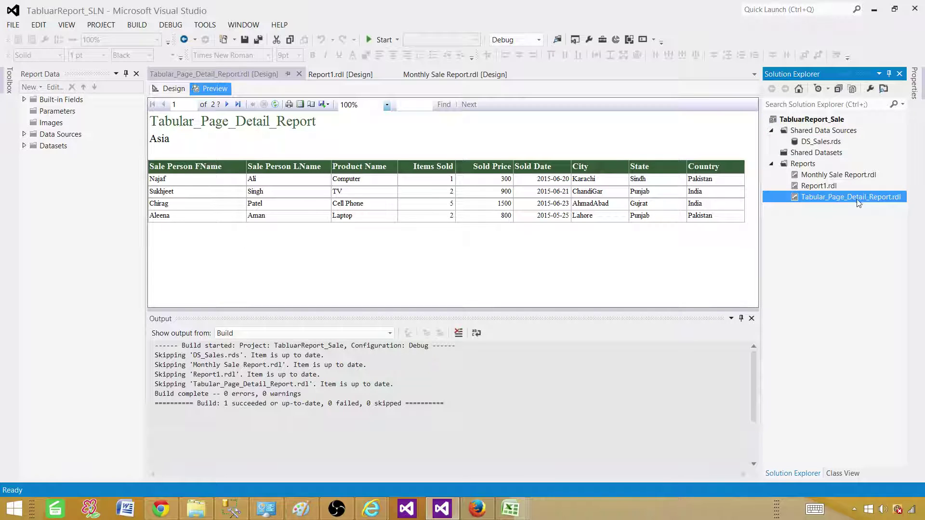
{"action": "right_click", "coordinate": [844, 196]}
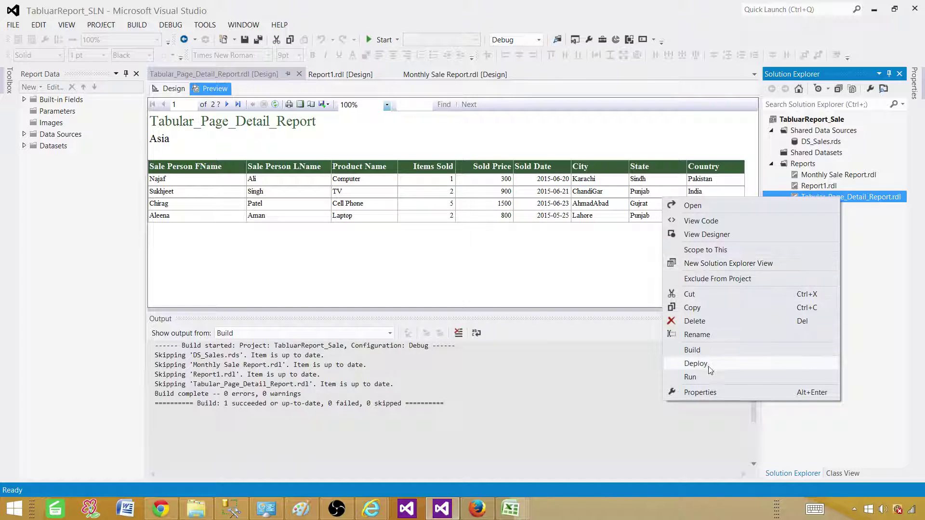
{"action": "left_click", "coordinate": [706, 364]}
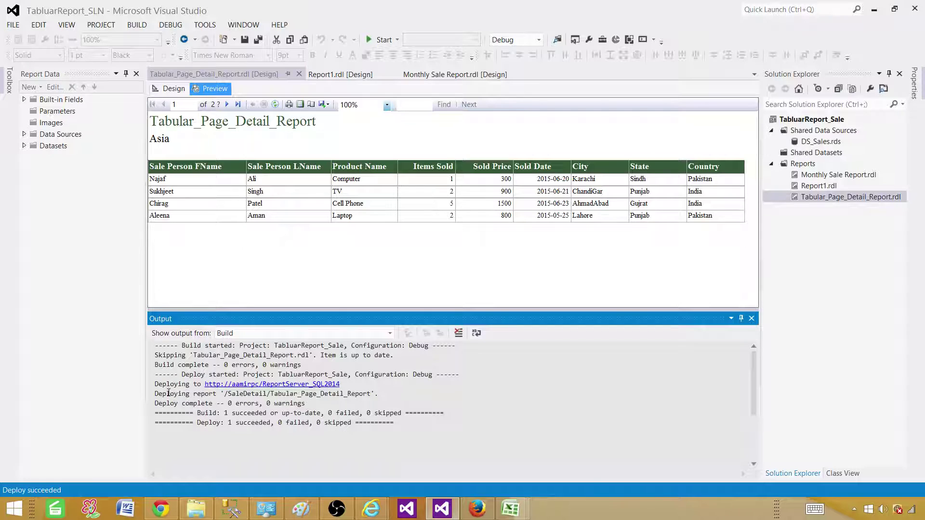
{"action": "left_click_drag", "start_coordinate": [156, 395], "coordinate": [391, 398]}
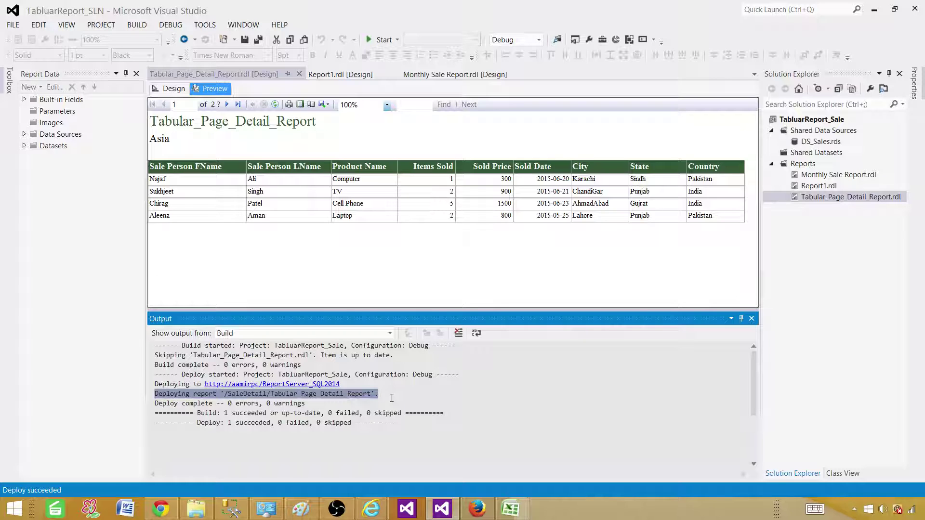
Refresh Report Manager Home and open Tabular_Page_Detail_Report from the SaleDetail folder.
{"action": "left_click", "coordinate": [378, 400]}
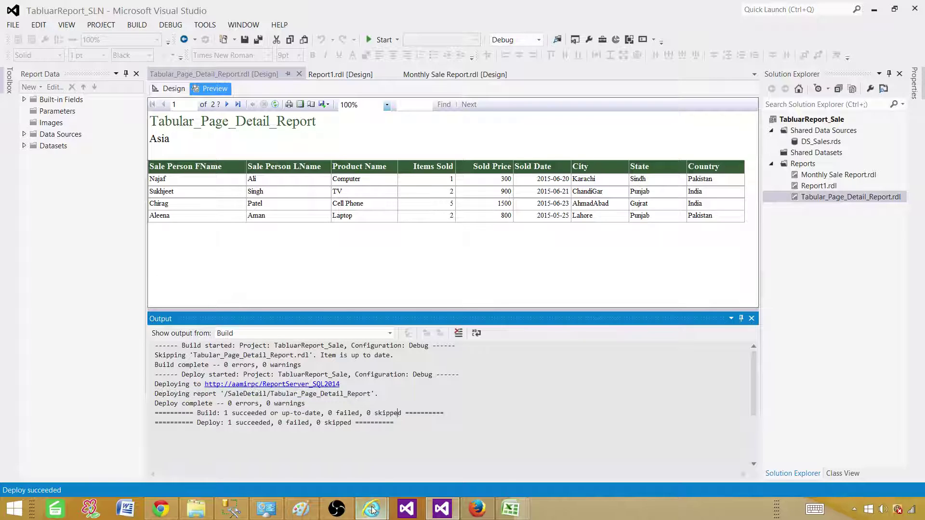
{"action": "mouse_move", "coordinate": [371, 508]}
{"action": "left_click", "coordinate": [427, 462]}
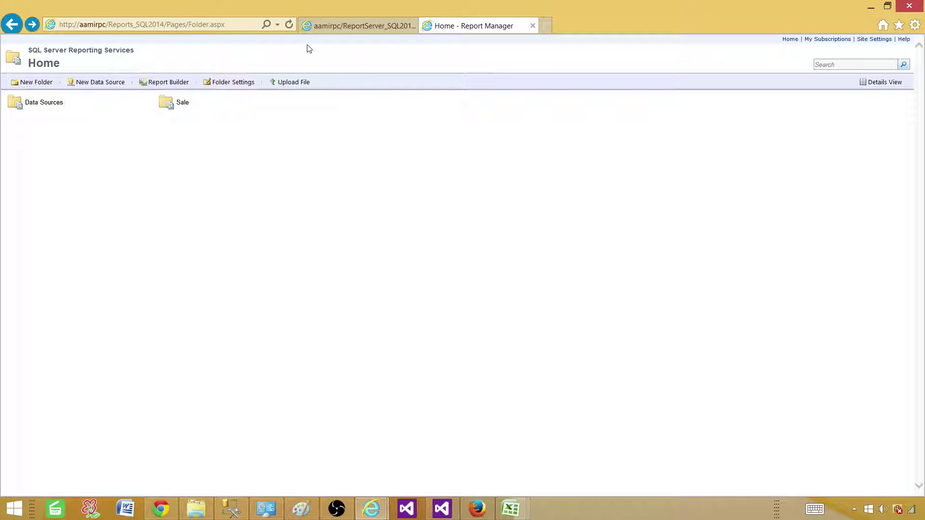
{"action": "left_click", "coordinate": [289, 25]}
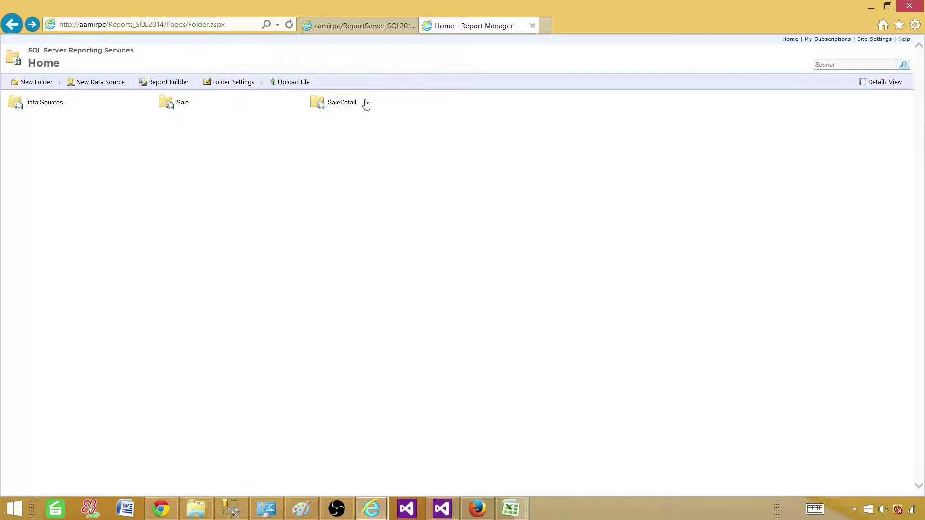
{"action": "left_click", "coordinate": [342, 103]}
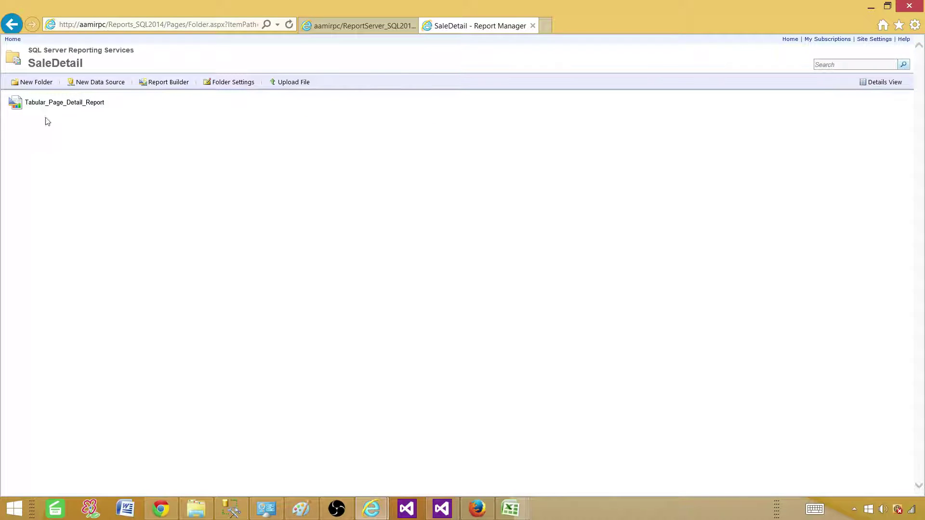
{"action": "left_click", "coordinate": [83, 103]}
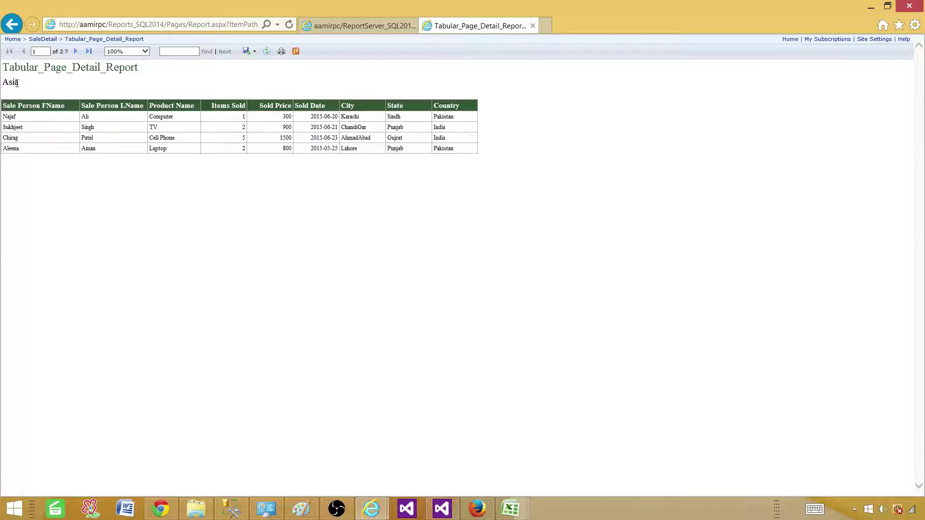
Step through the report's region pages, Asia, then Europe, to North America on page 3 of 3.
{"action": "left_click_drag", "start_coordinate": [25, 85], "coordinate": [2, 82]}
{"action": "left_click", "coordinate": [39, 100]}
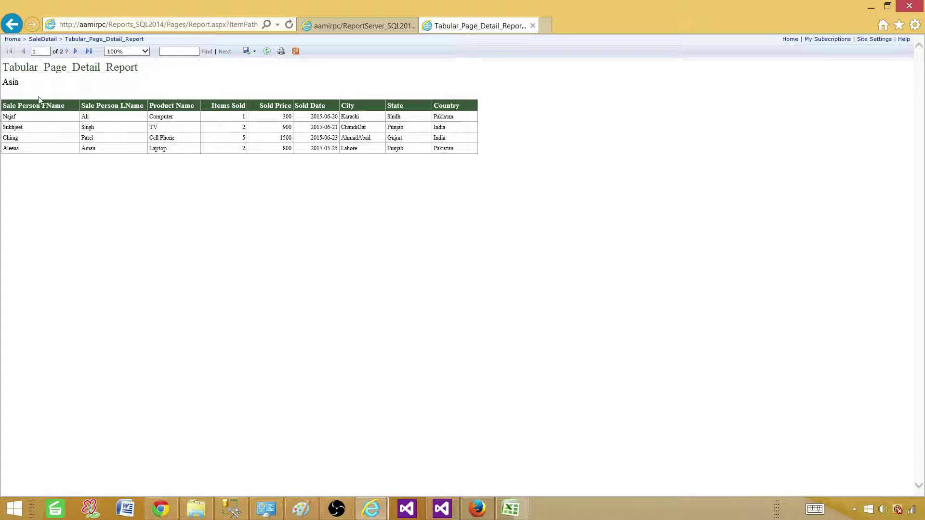
{"action": "left_click", "coordinate": [76, 51]}
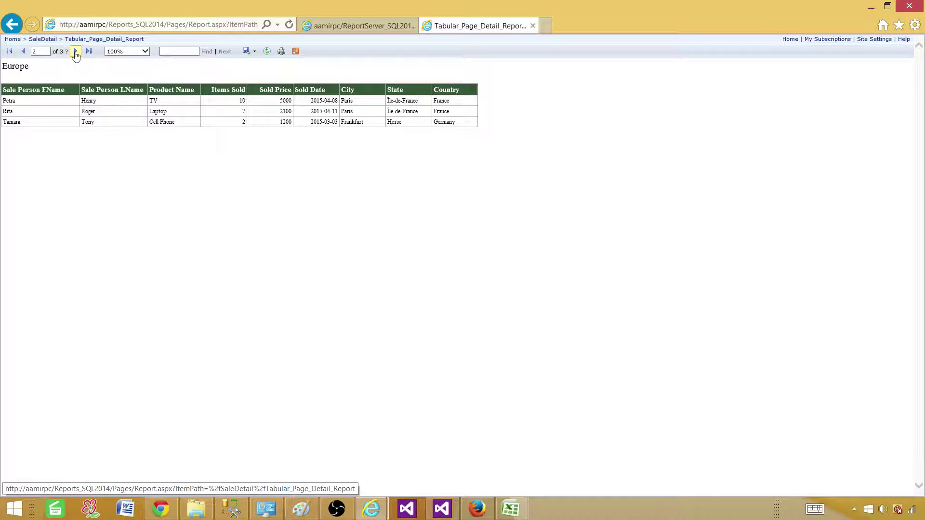
{"action": "left_click_drag", "start_coordinate": [30, 67], "coordinate": [3, 67]}
{"action": "left_click", "coordinate": [75, 51]}
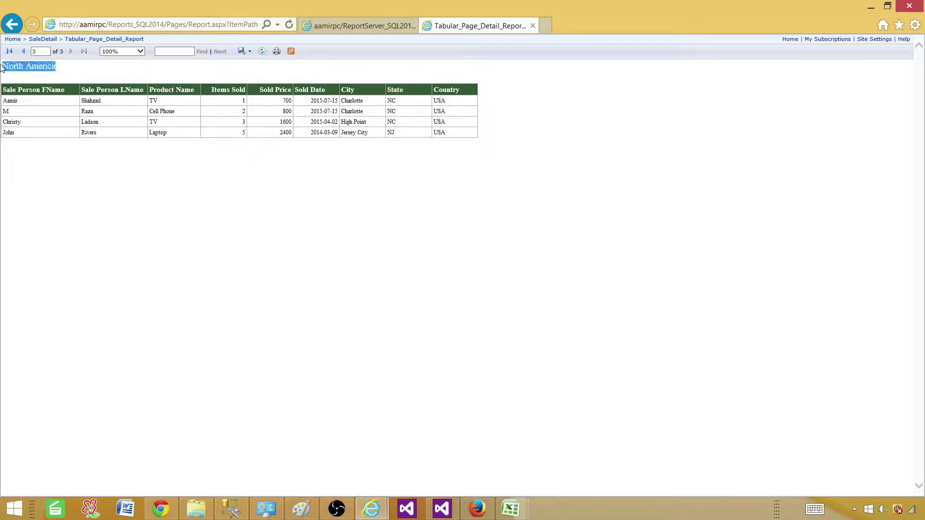
{"action": "left_click", "coordinate": [121, 110]}
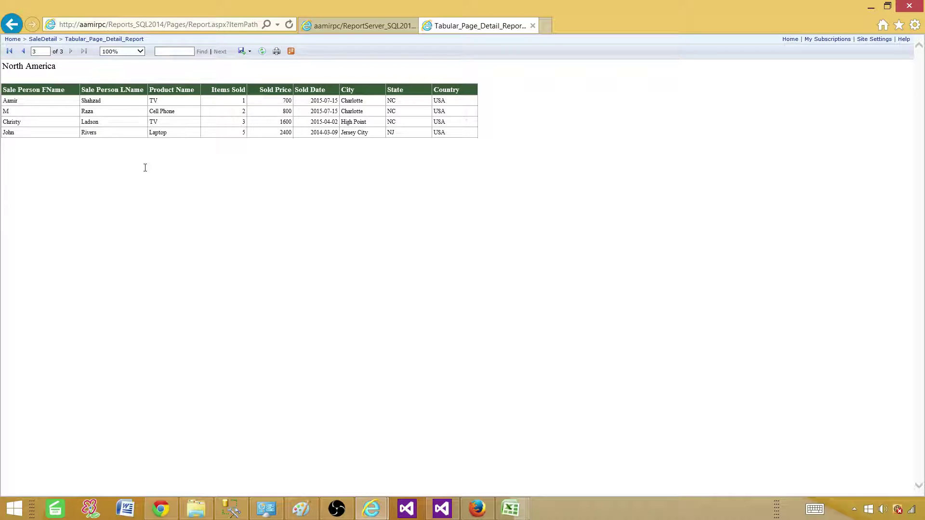